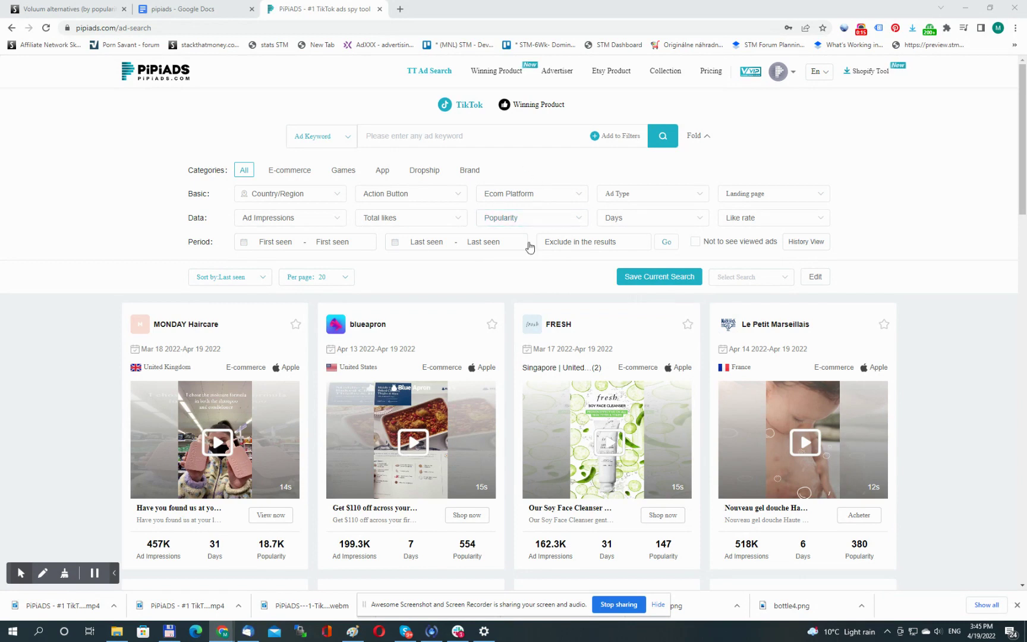
# Step: Open the Winning Product page and scroll through the grid of trending TikTok ads
pyautogui.moveTo(648, 439)
pyautogui.click(402, 133)
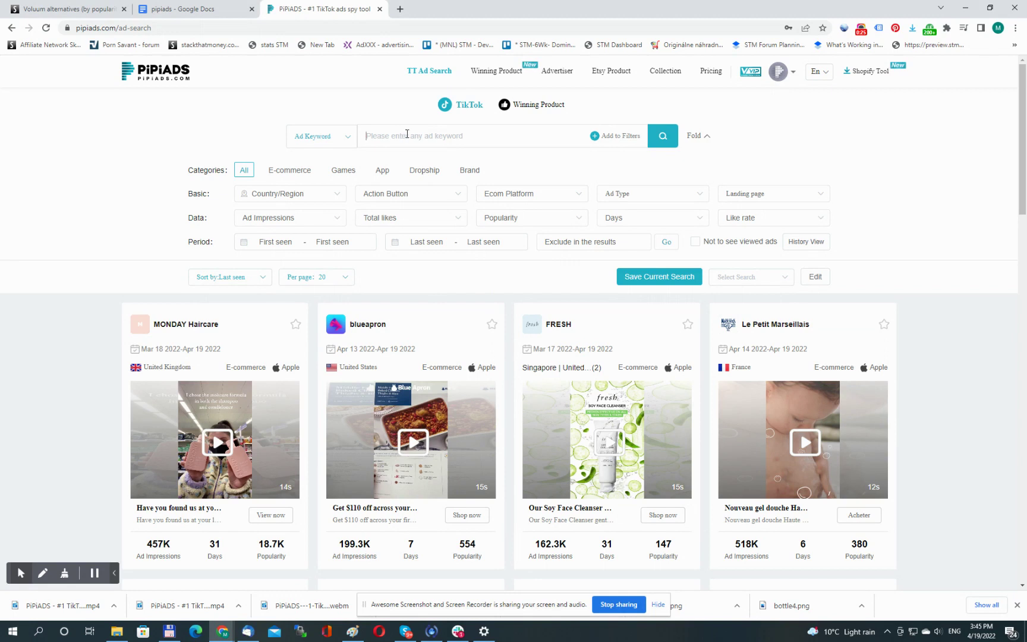
pyautogui.click(489, 72)
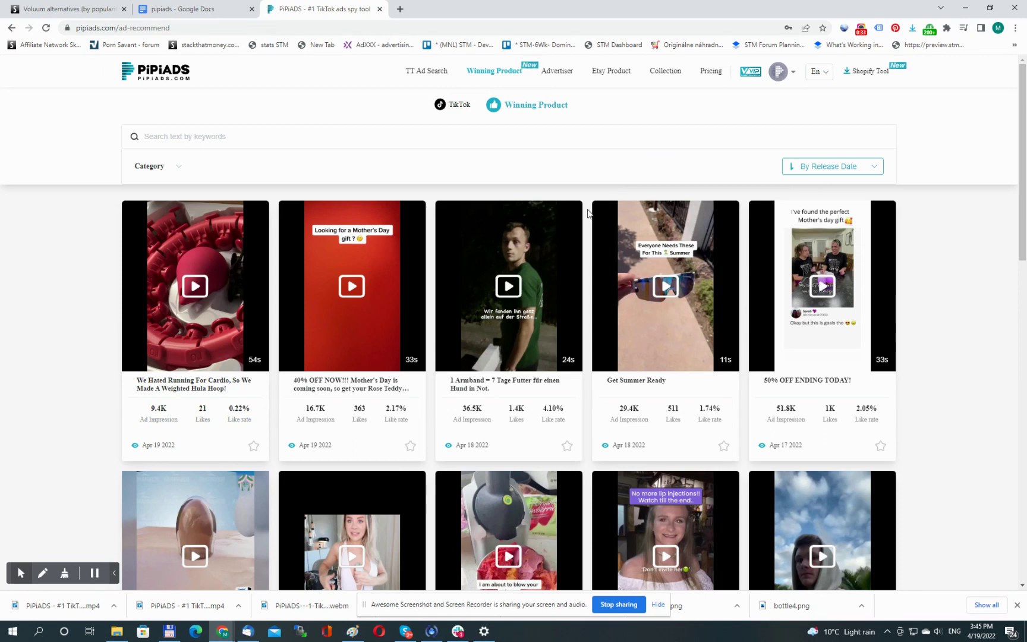
pyautogui.scroll(-12, 588, 213)
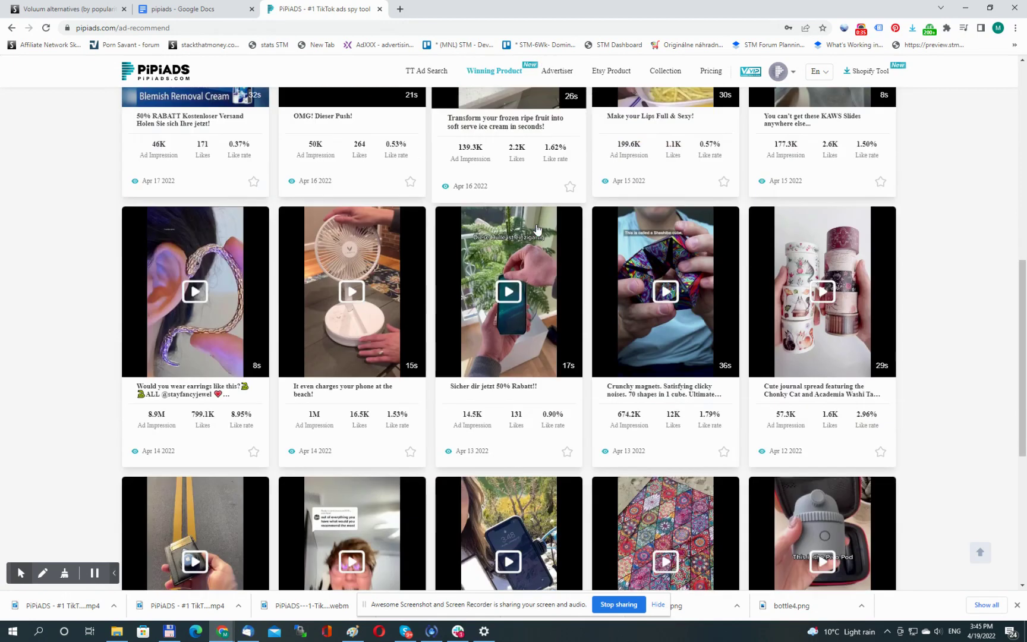
pyautogui.scroll(-15, 537, 229)
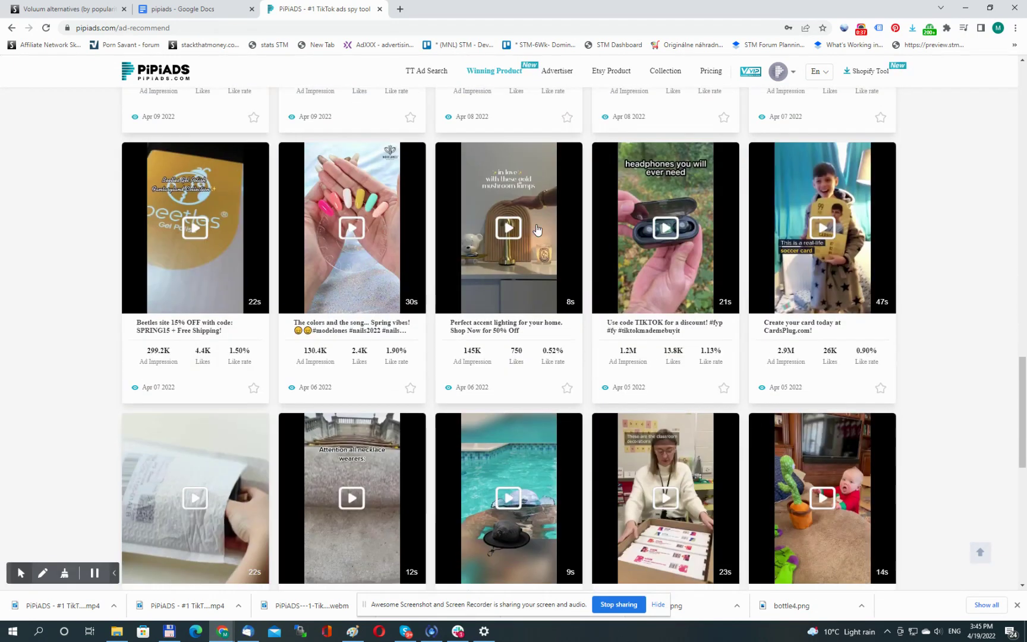
pyautogui.scroll(-9, 537, 229)
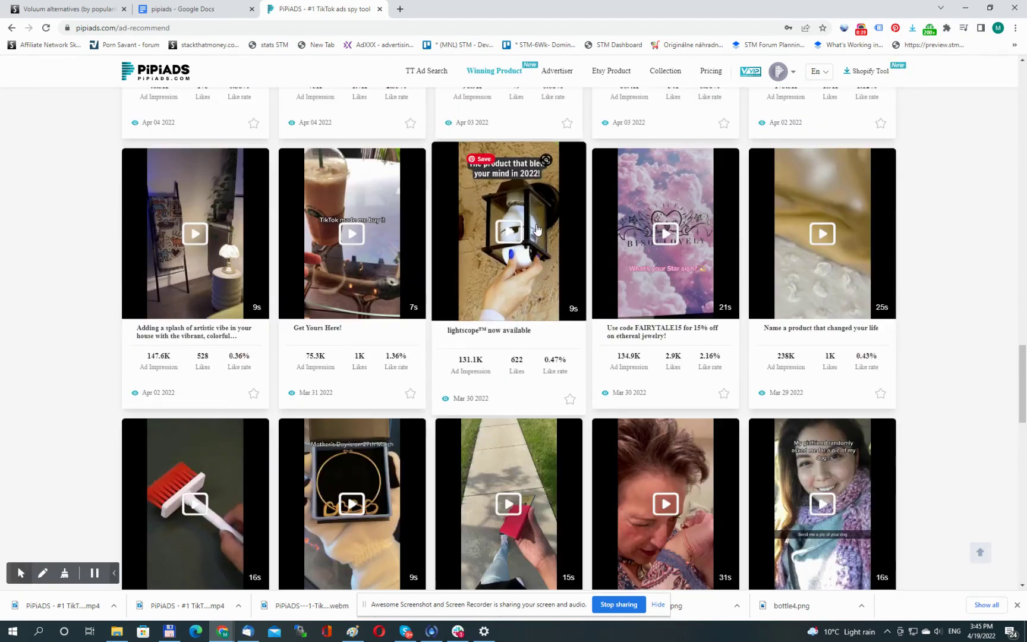
pyautogui.scroll(-12, 537, 229)
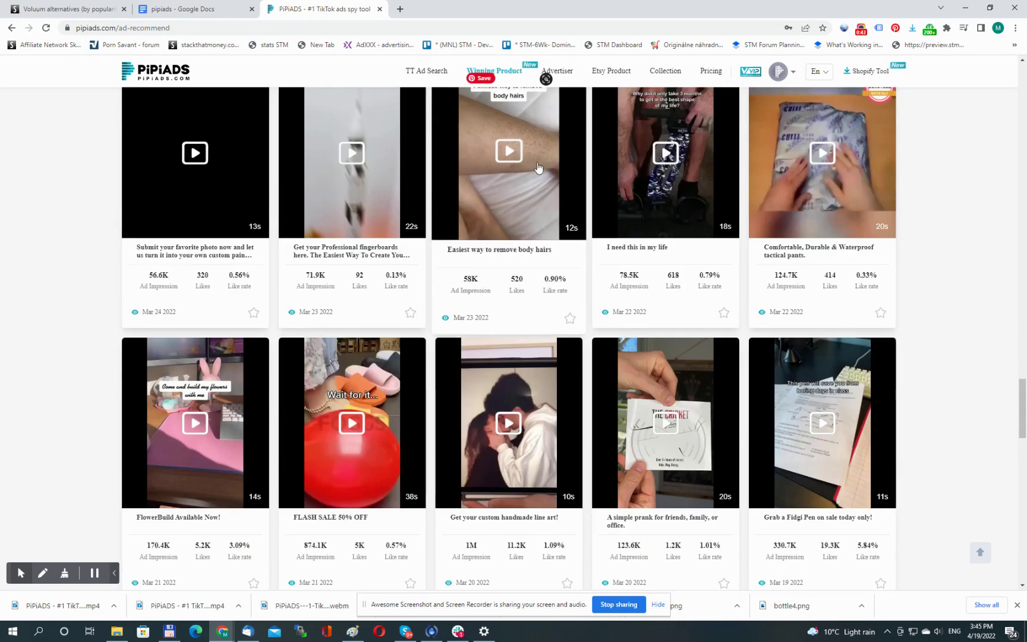
pyautogui.scroll(3, 537, 181)
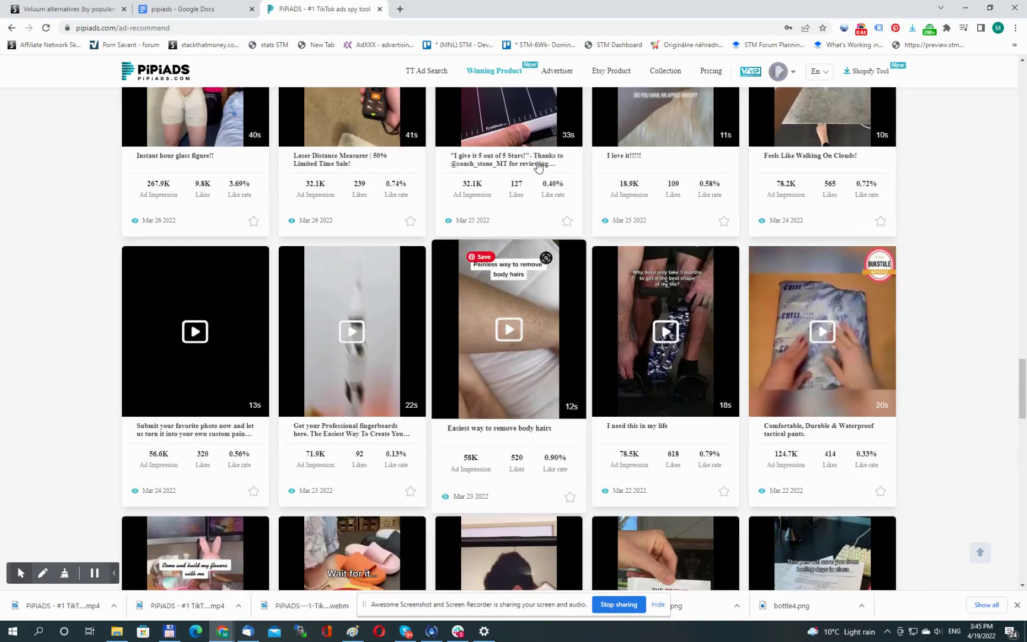
# Step: Play and then pause the 'Easiest way to remove body hairs' ad preview
pyautogui.click(508, 332)
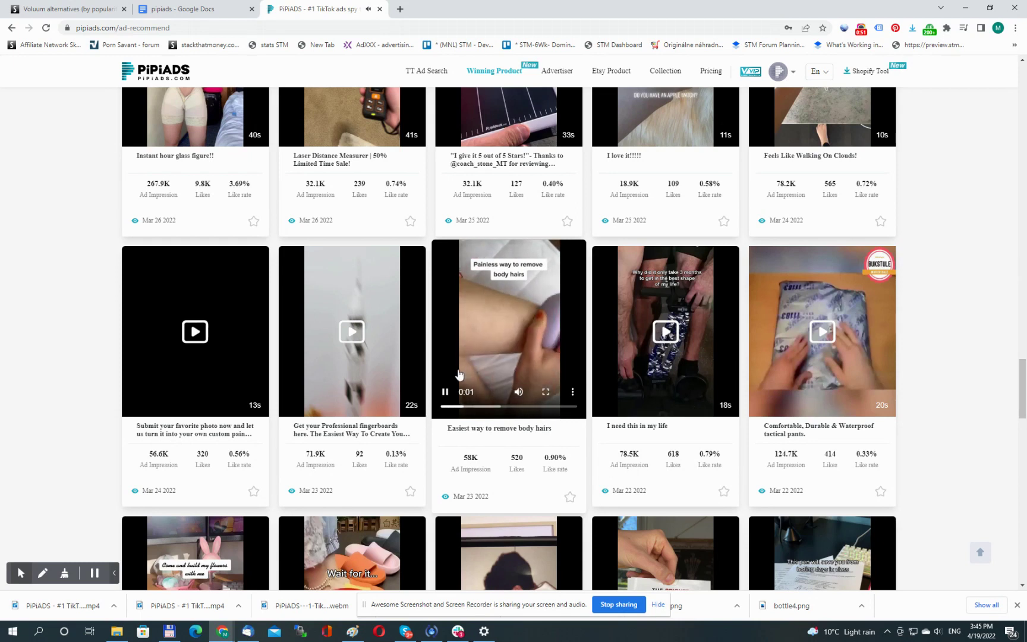
pyautogui.click(445, 393)
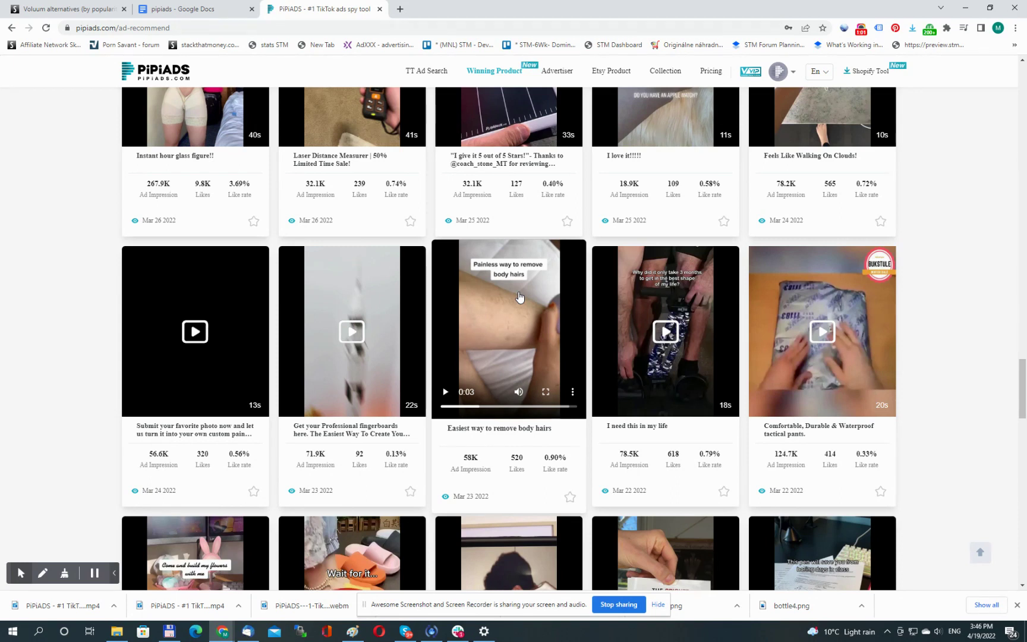
pyautogui.scroll(20, 519, 295)
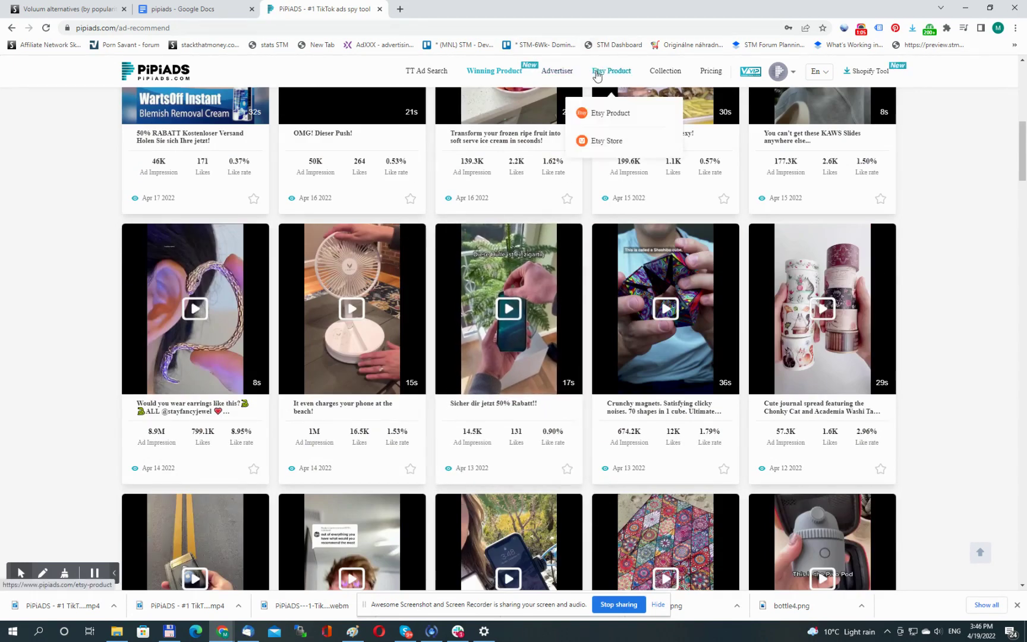
pyautogui.click(566, 74)
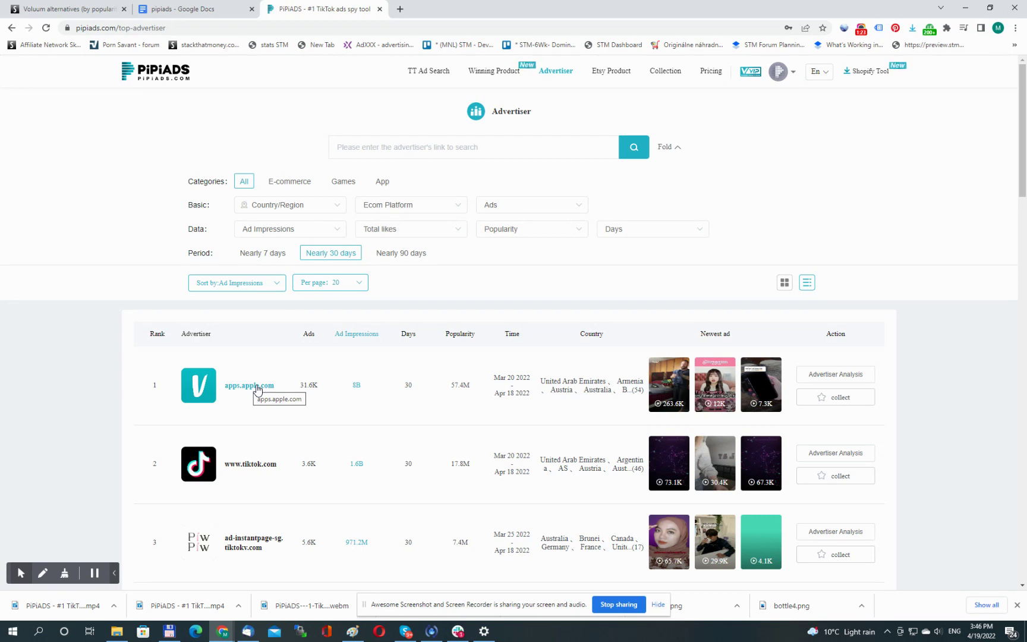
pyautogui.scroll(-20, 340, 294)
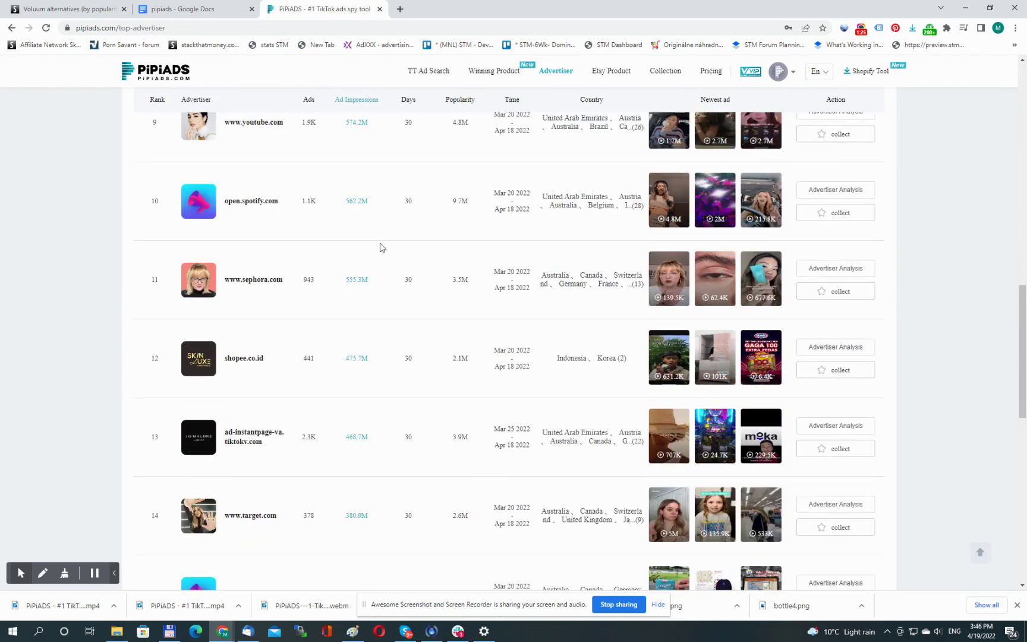
pyautogui.scroll(-5, 413, 216)
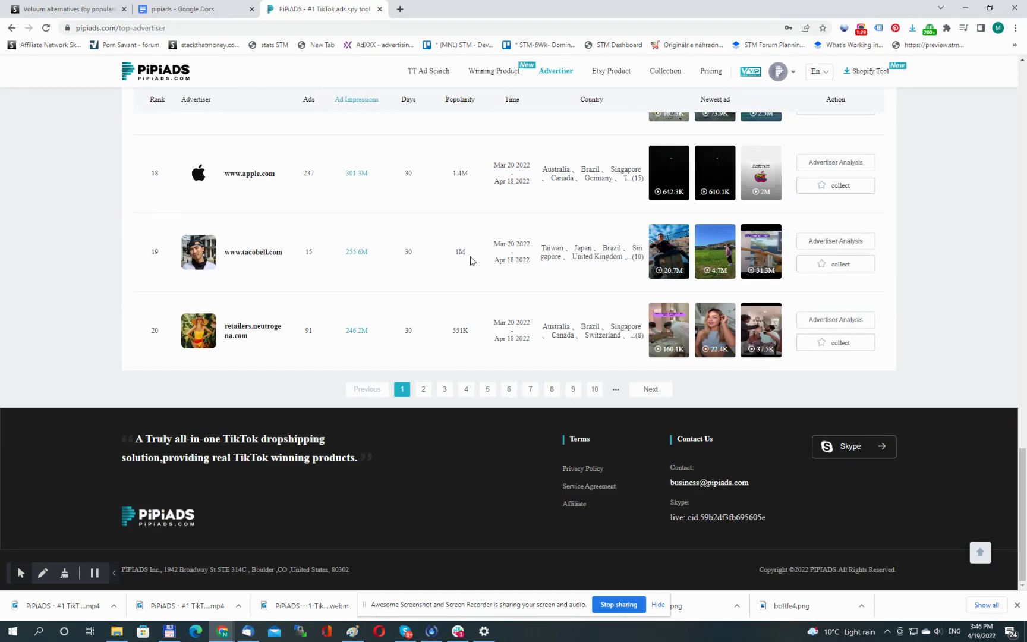
pyautogui.scroll(3, 471, 260)
pyautogui.scroll(20, 471, 260)
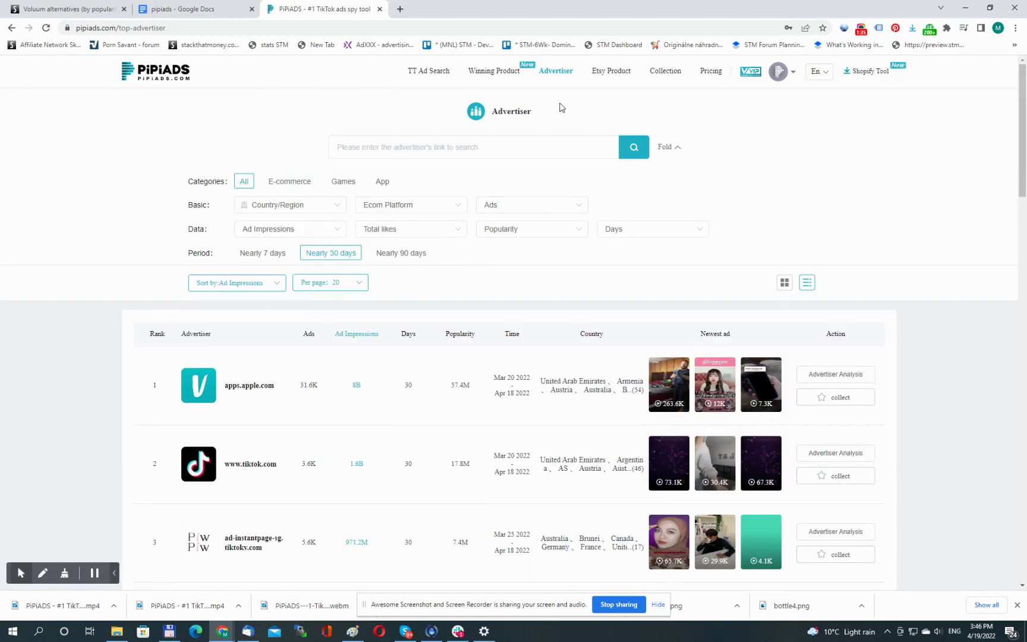
# Step: Browse the Etsy Product listings, then go back to TT Ad Search
pyautogui.moveTo(610, 72)
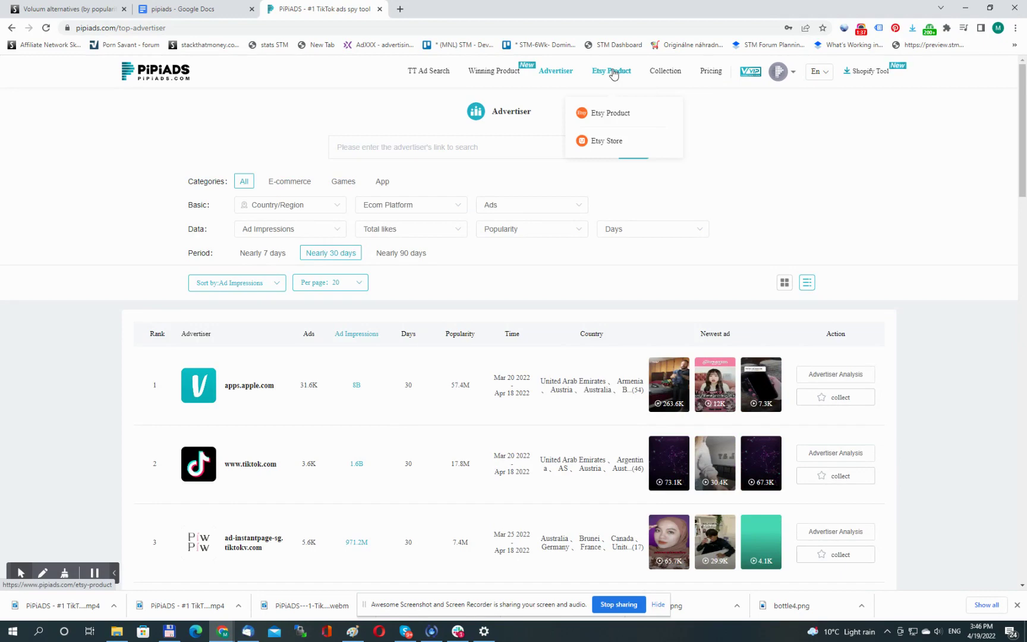
pyautogui.click(613, 72)
pyautogui.scroll(-12, 516, 256)
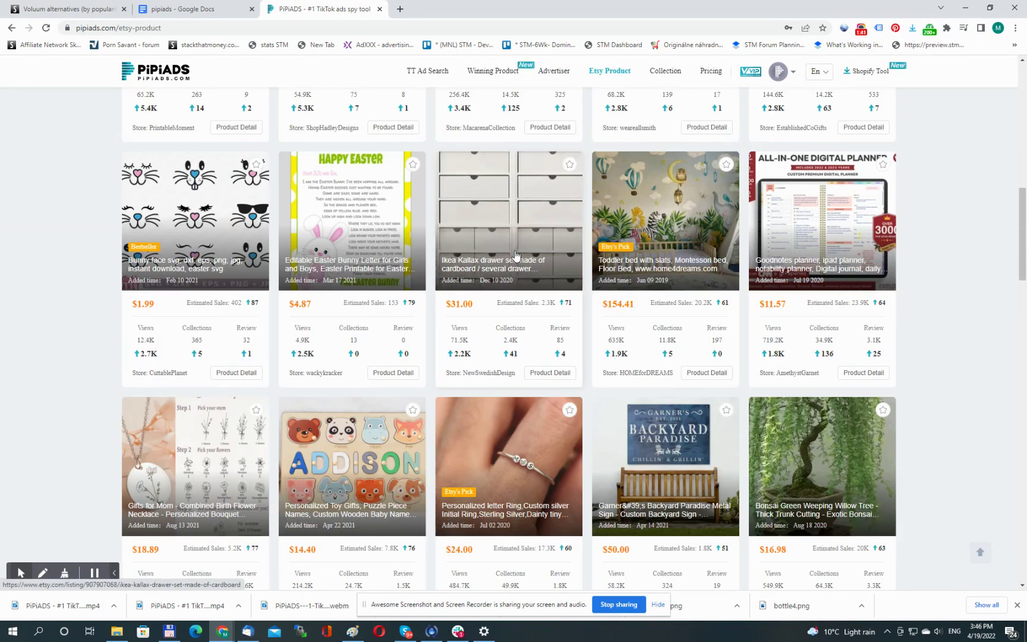
pyautogui.scroll(12, 515, 255)
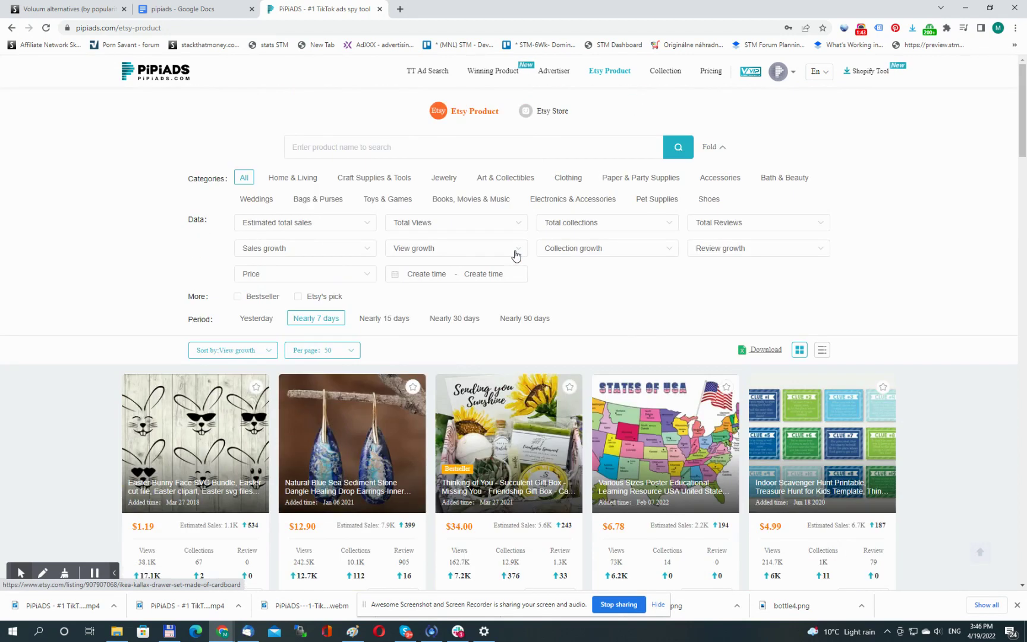
pyautogui.moveTo(664, 73)
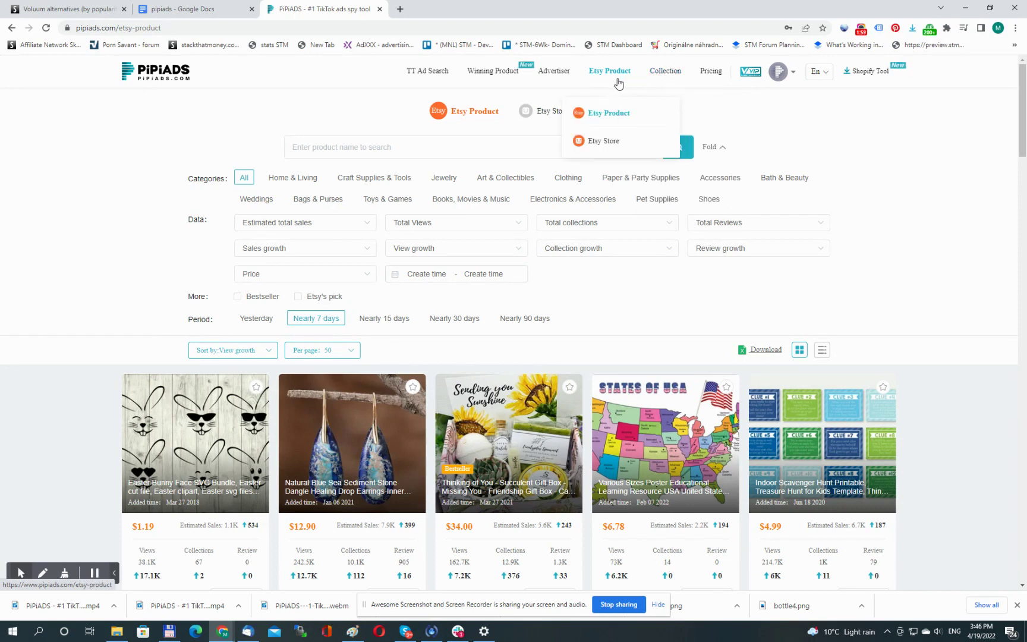
pyautogui.click(424, 74)
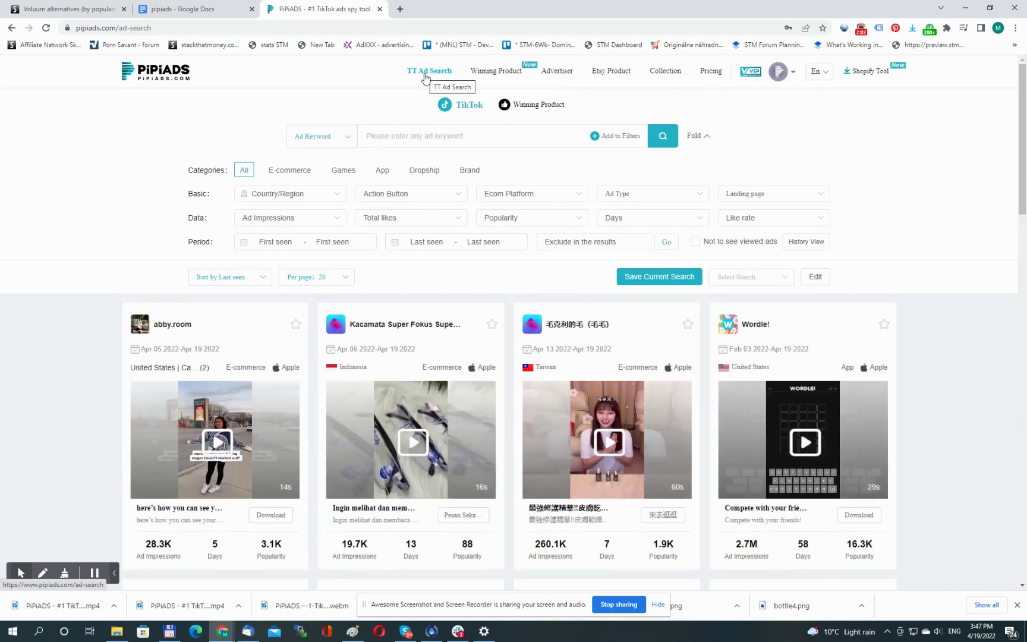
# Step: Run a TikTok ad keyword search for 'credit'
pyautogui.click(411, 137)
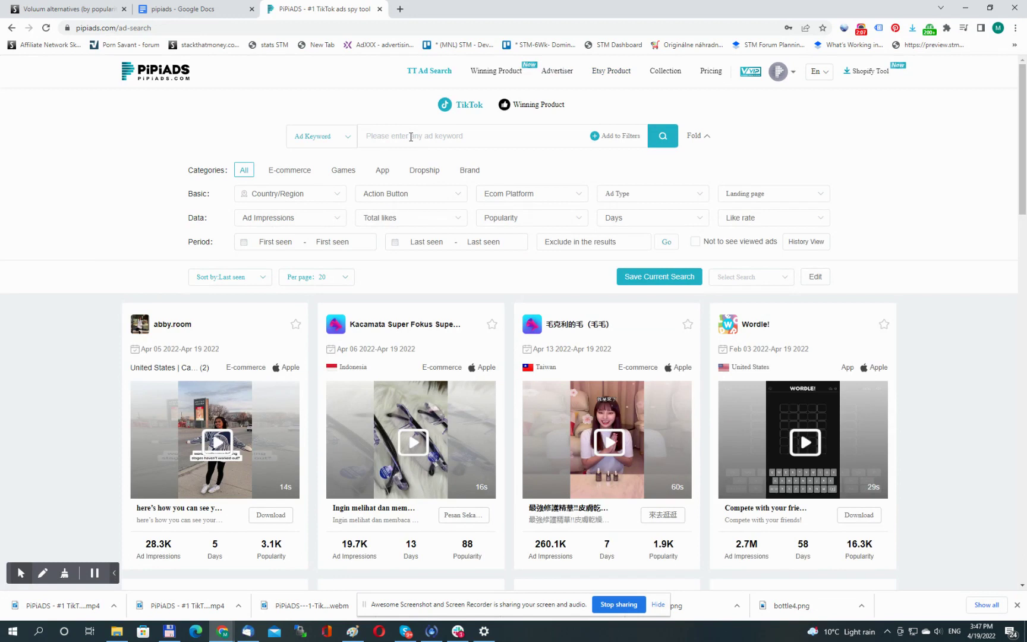
pyautogui.write('ci')
pyautogui.press('Return')
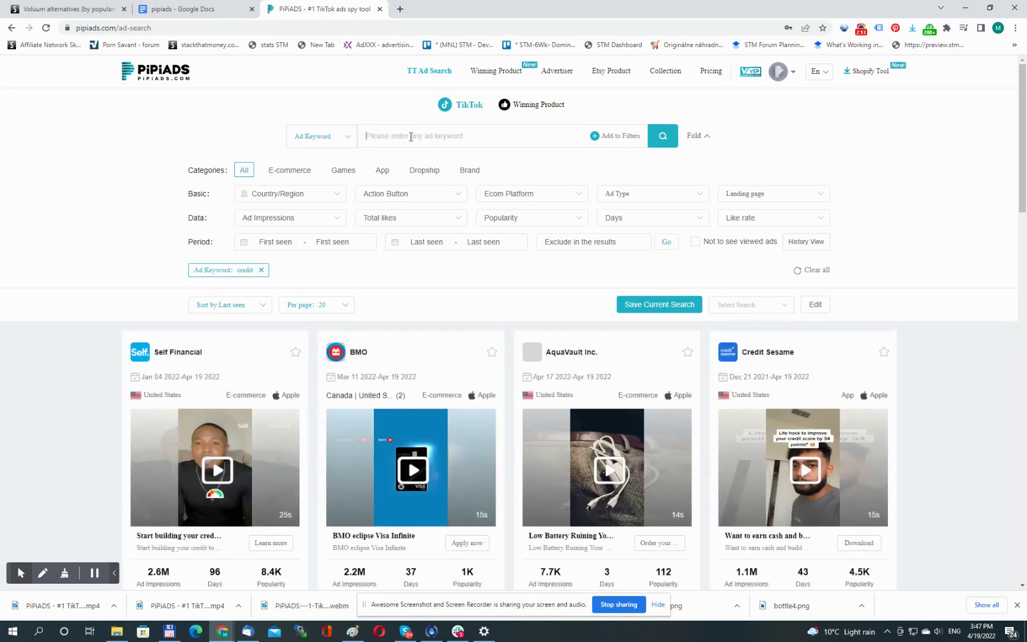
# Step: Set the Country/Region filter to United States
pyautogui.click(304, 197)
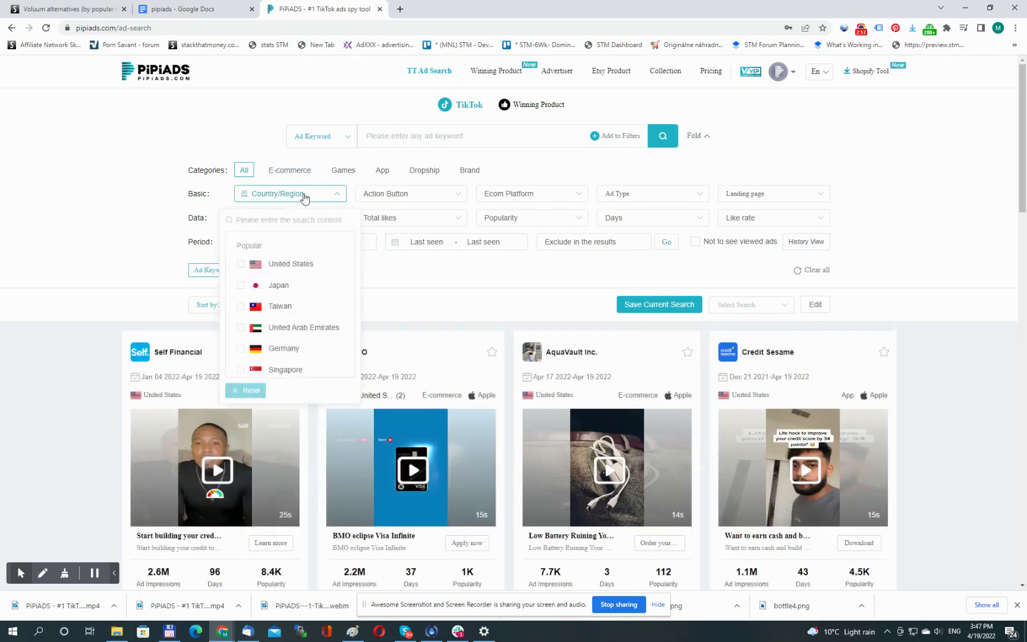
pyautogui.click(290, 265)
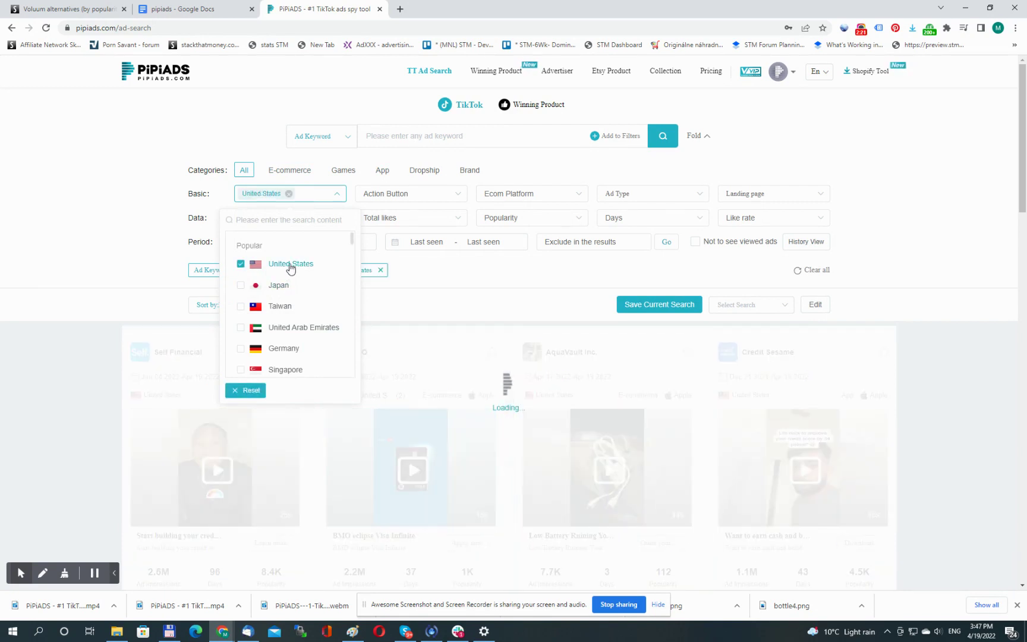
pyautogui.click(448, 269)
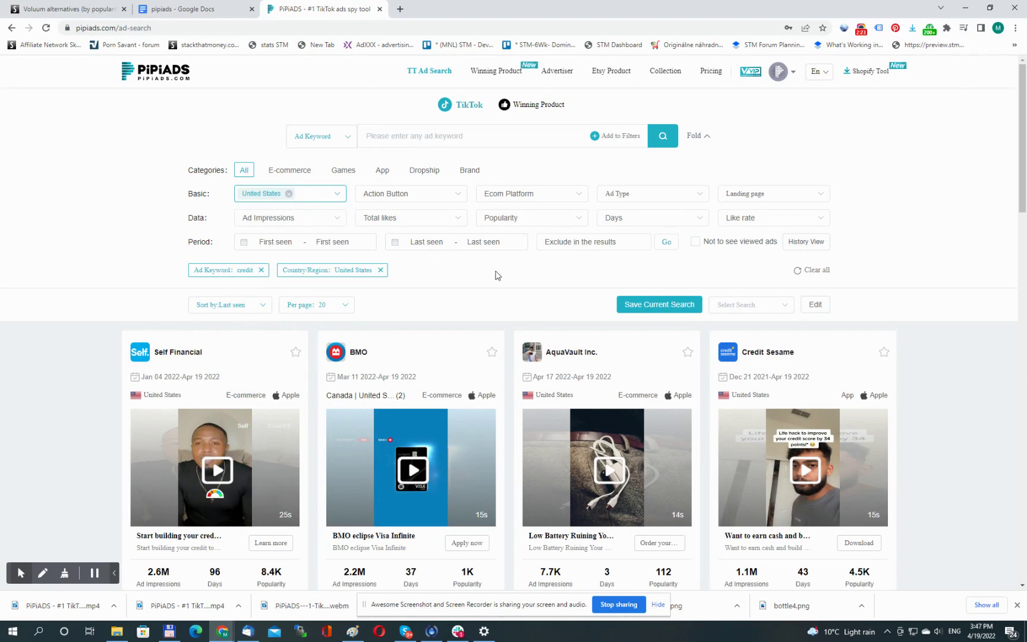
# Step: Look through the Action Button, Ecom Platform, Ad Type and Landing Page filter options
pyautogui.click(460, 197)
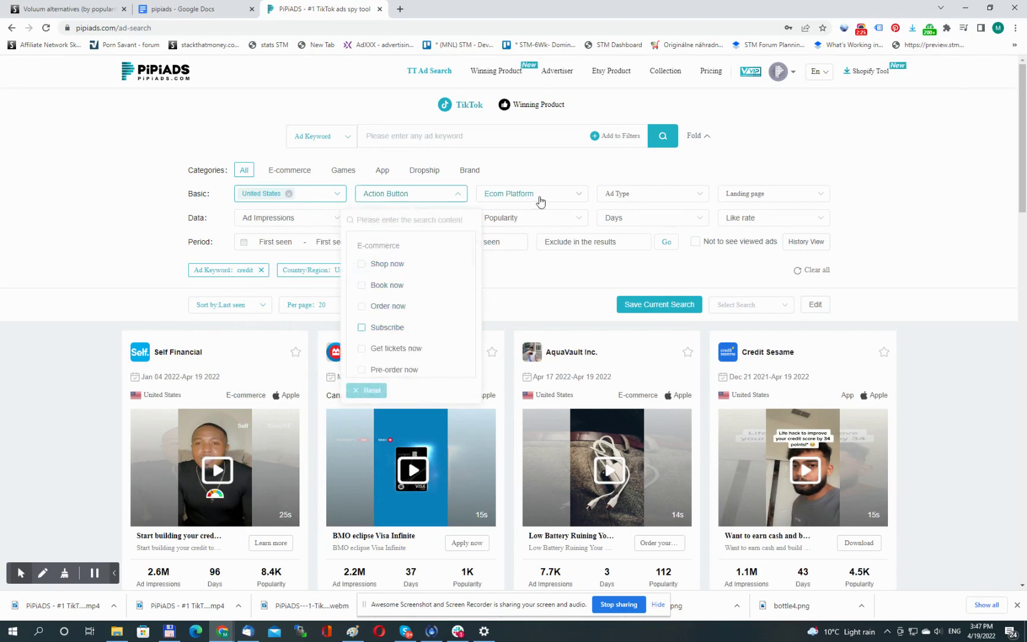
pyautogui.click(574, 198)
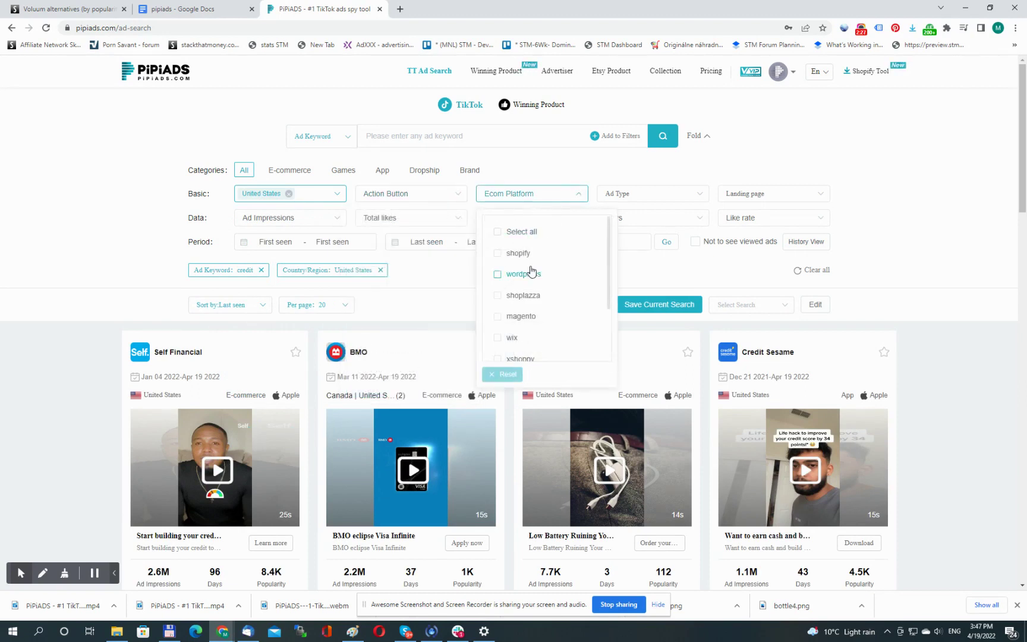
pyautogui.click(583, 169)
pyautogui.click(688, 202)
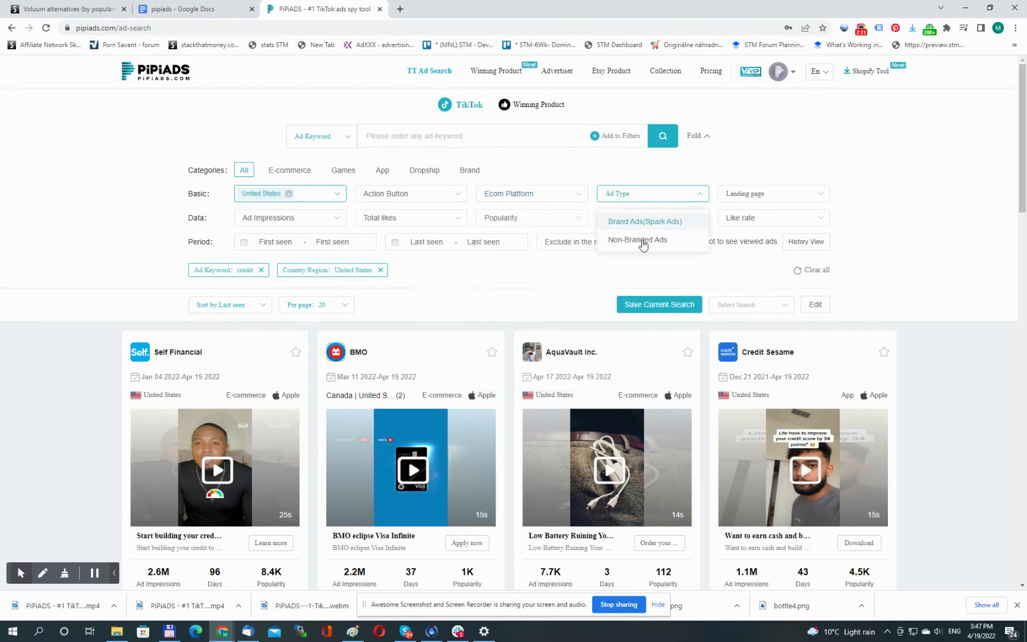
pyautogui.click(804, 167)
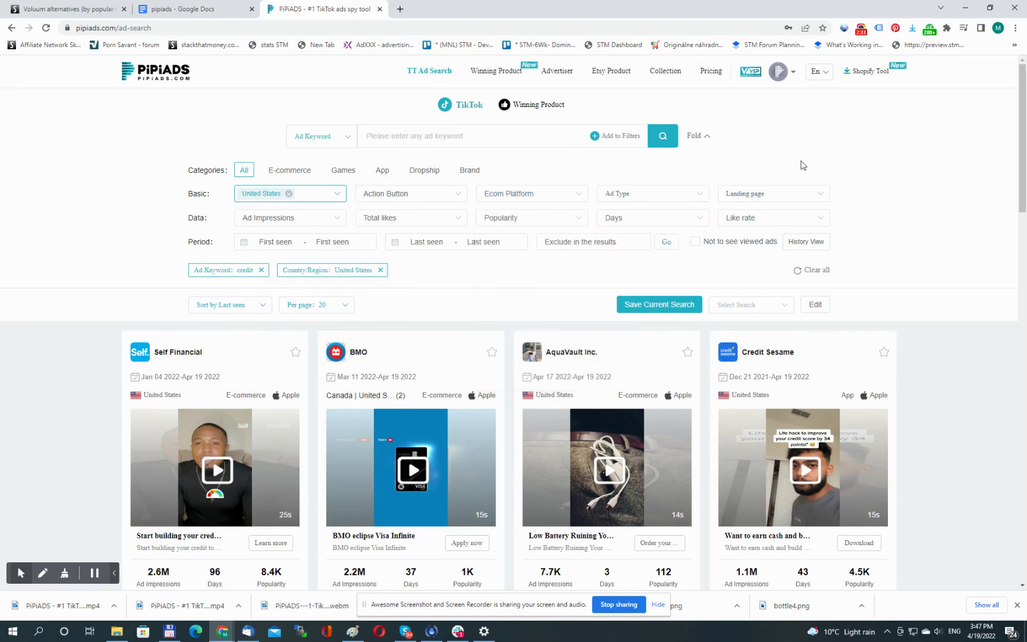
pyautogui.click(752, 197)
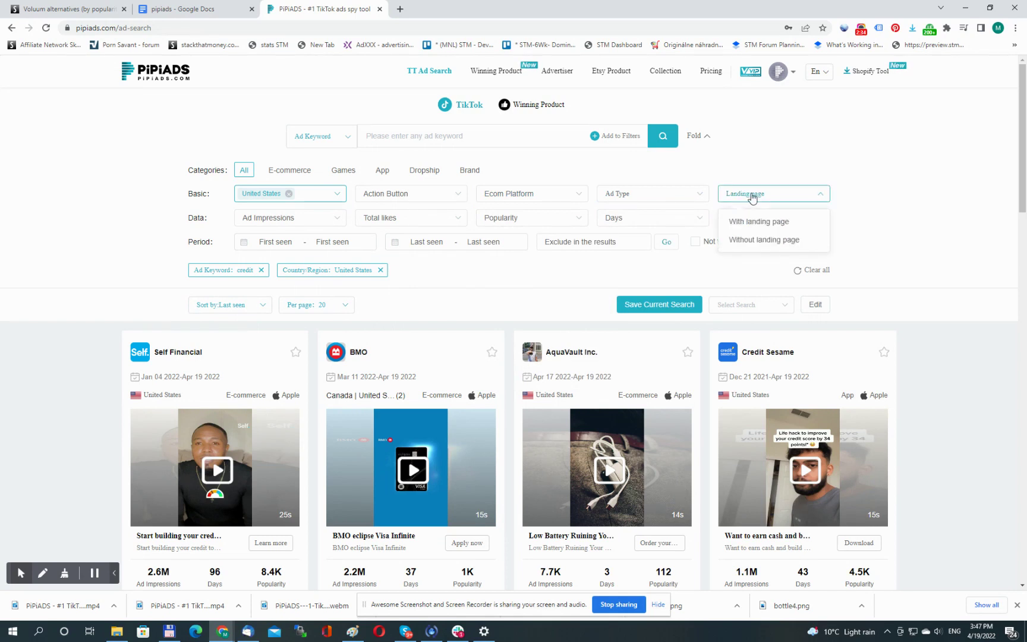
# Step: Keep only ads with a landing page and popularity more than 50
pyautogui.click(763, 223)
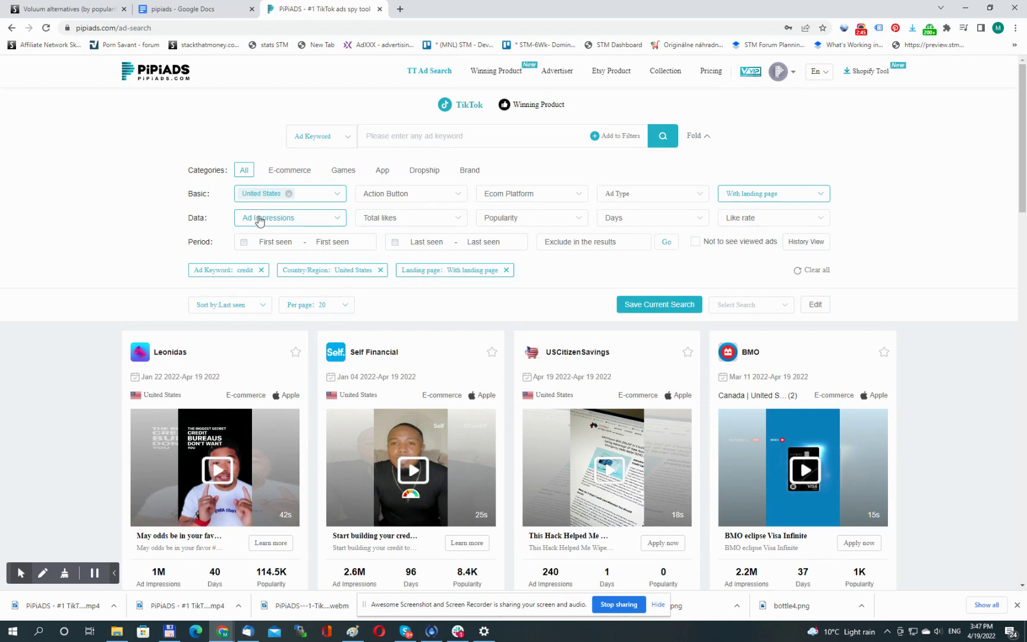
pyautogui.click(558, 219)
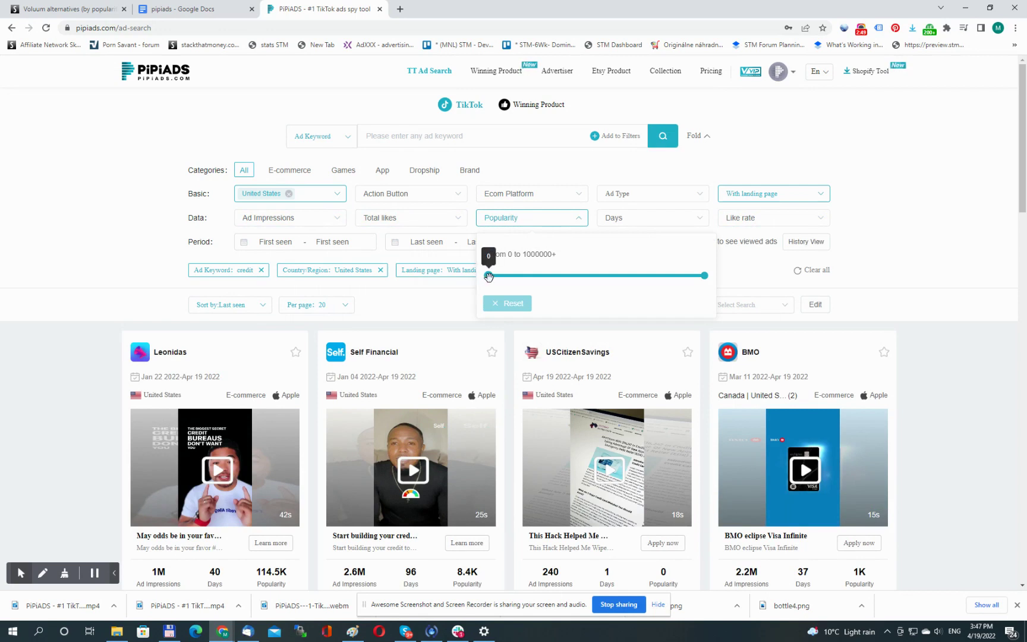
pyautogui.moveTo(489, 276); pyautogui.dragTo(517, 278)
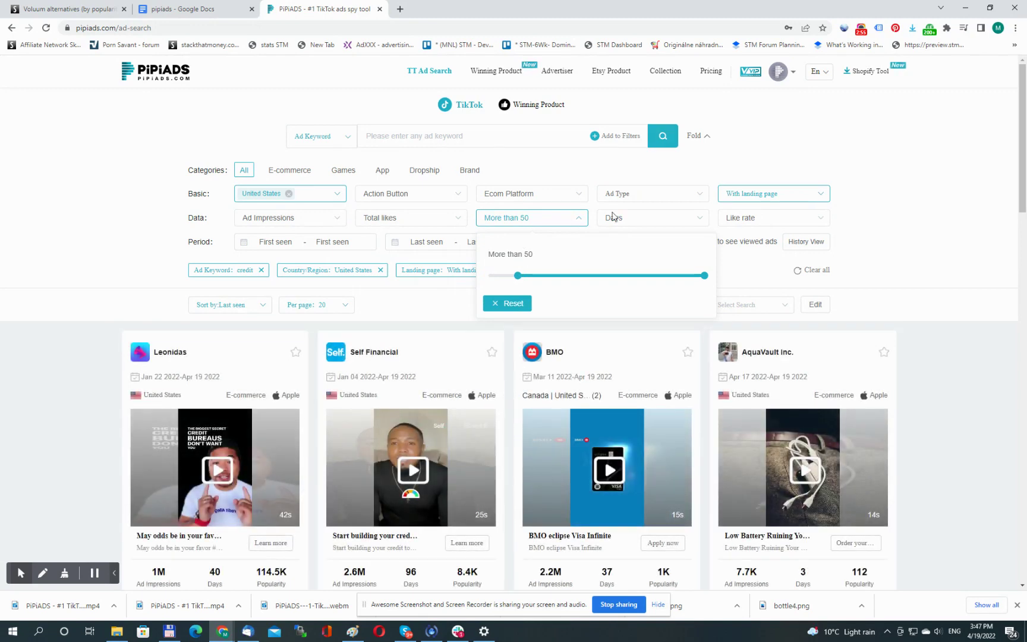
pyautogui.click(628, 180)
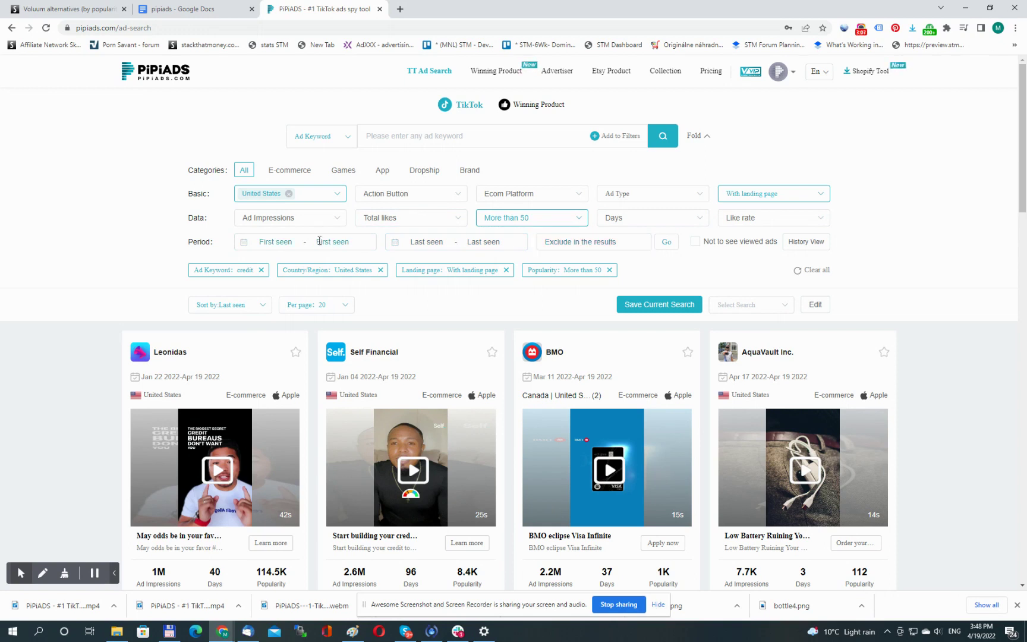
pyautogui.click(262, 307)
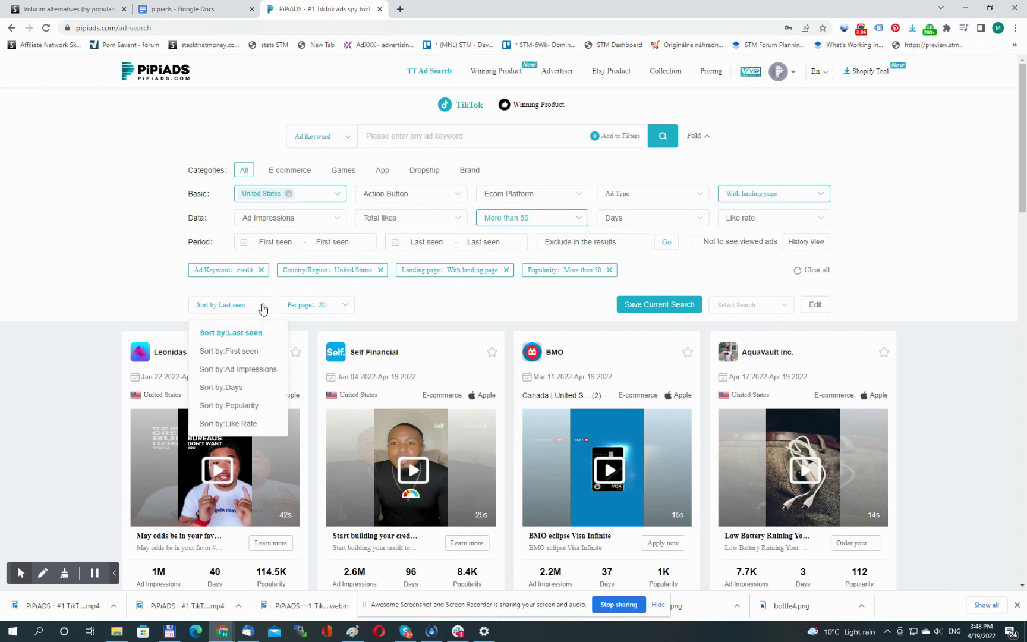
# Step: Choose Sort by Popularity and 40 results per page, bringing extra.card to the top
pyautogui.click(242, 406)
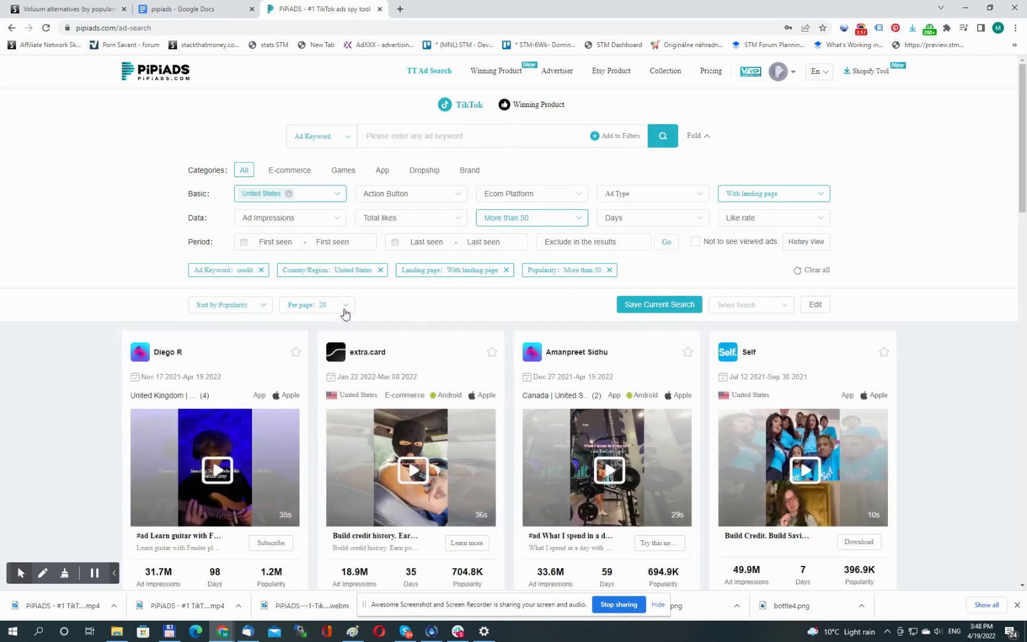
pyautogui.click(344, 306)
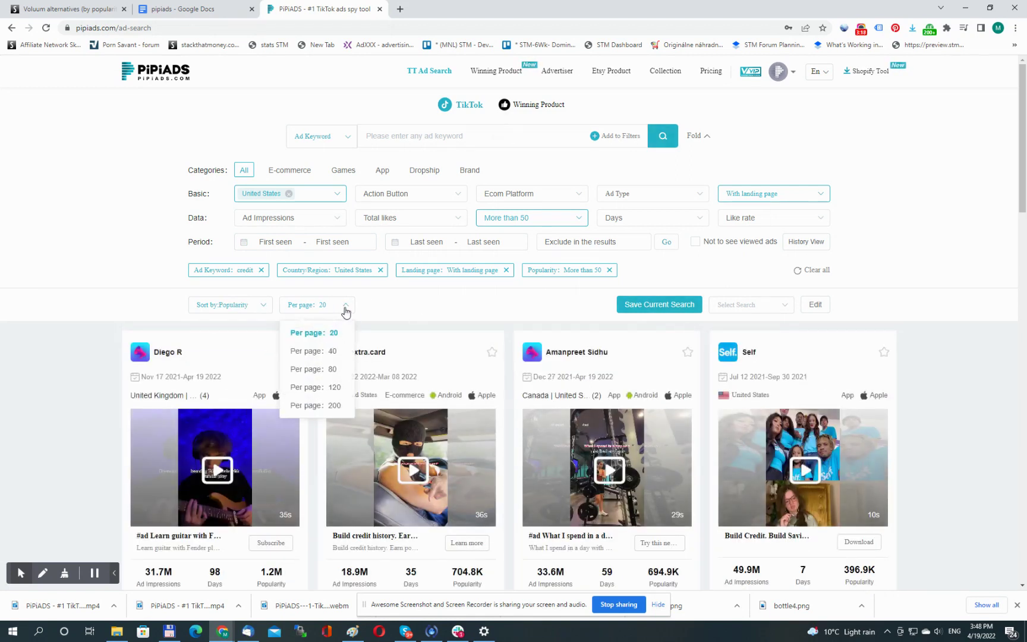
pyautogui.click(315, 354)
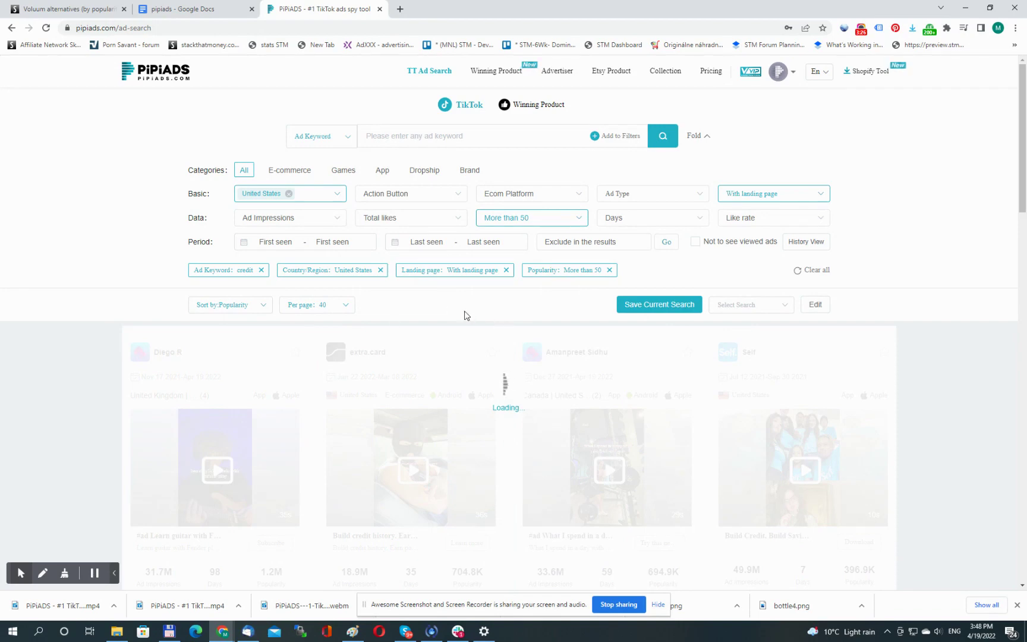
pyautogui.scroll(-20, 464, 315)
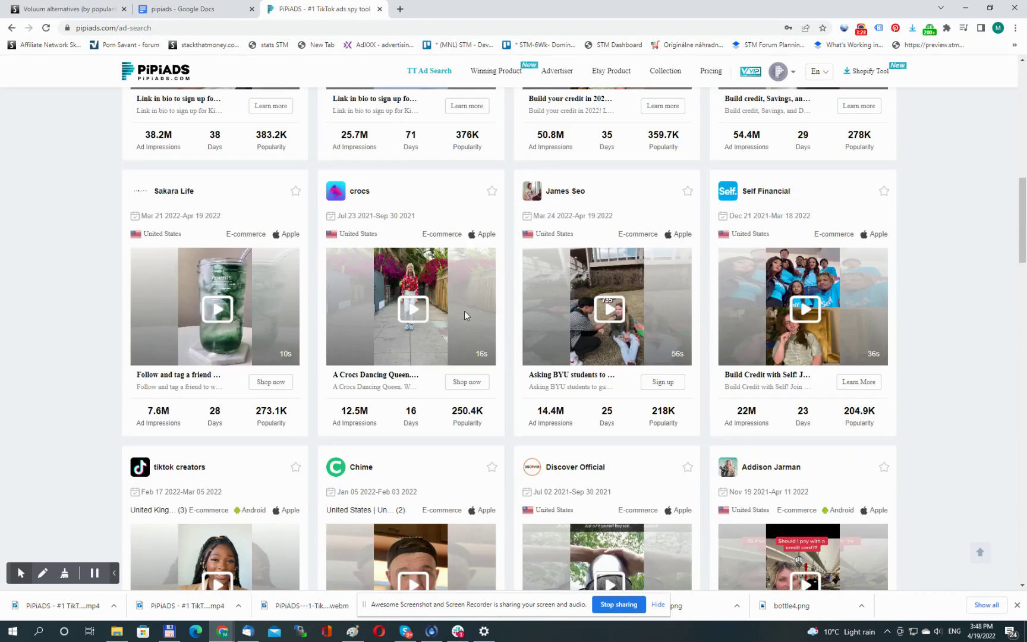
pyautogui.scroll(-15, 465, 315)
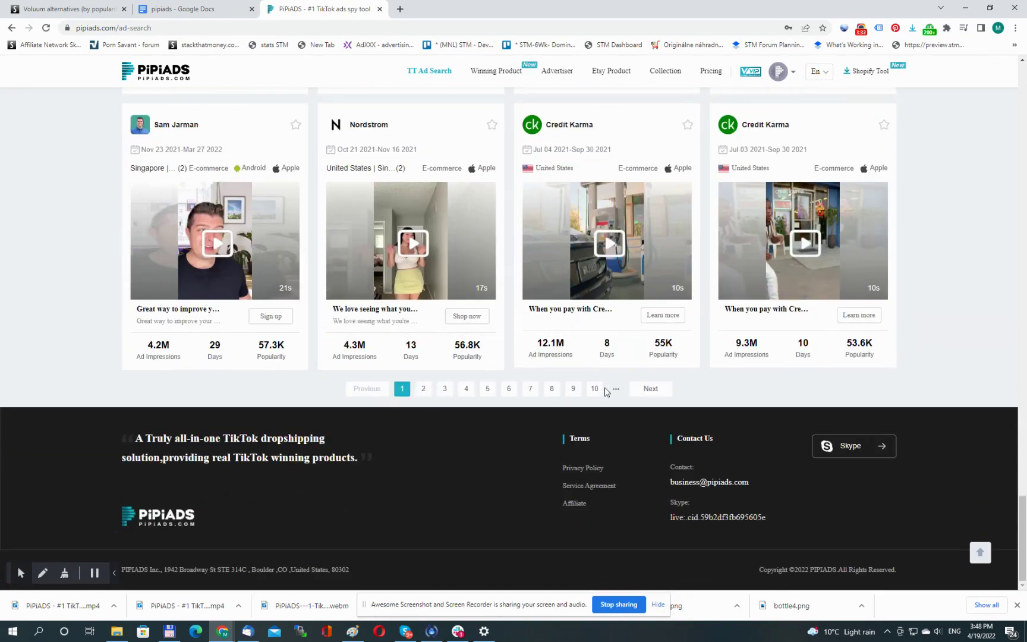
pyautogui.click(423, 388)
pyautogui.scroll(8, 545, 345)
pyautogui.scroll(10, 544, 344)
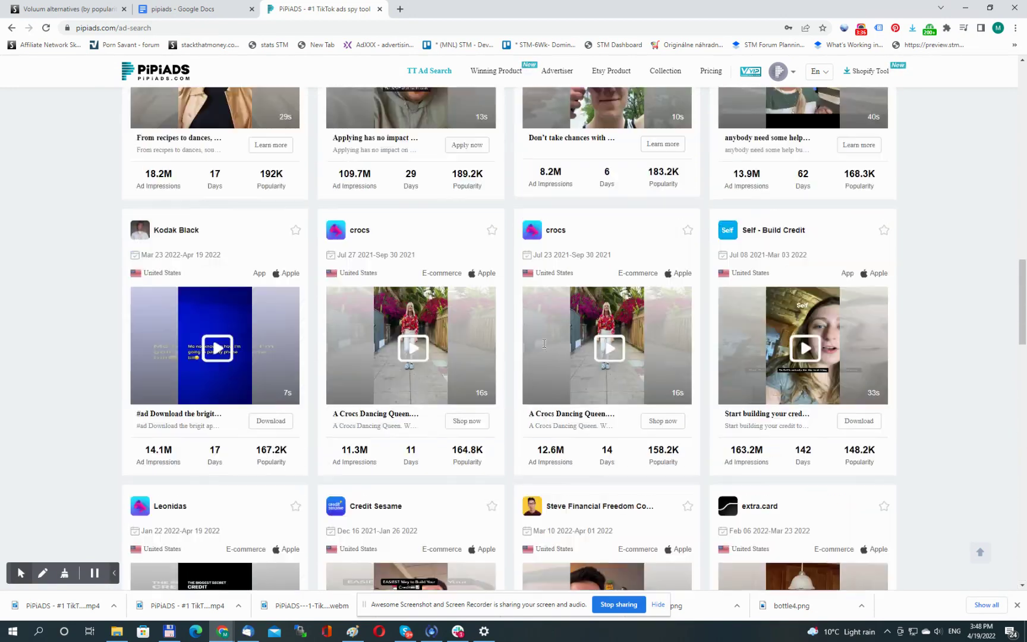
pyautogui.scroll(5, 544, 344)
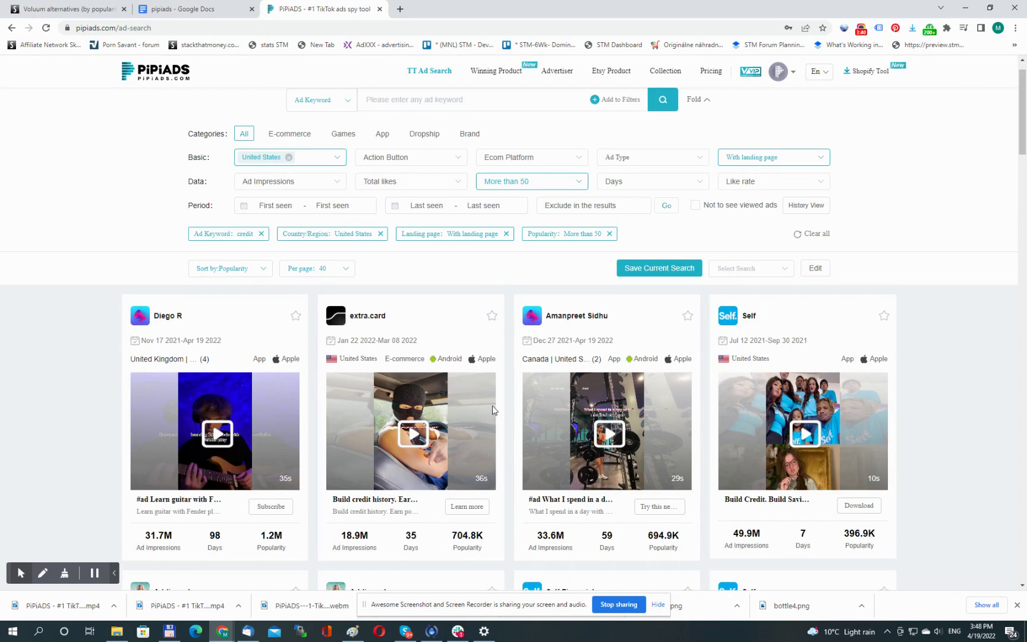
pyautogui.moveTo(416, 429)
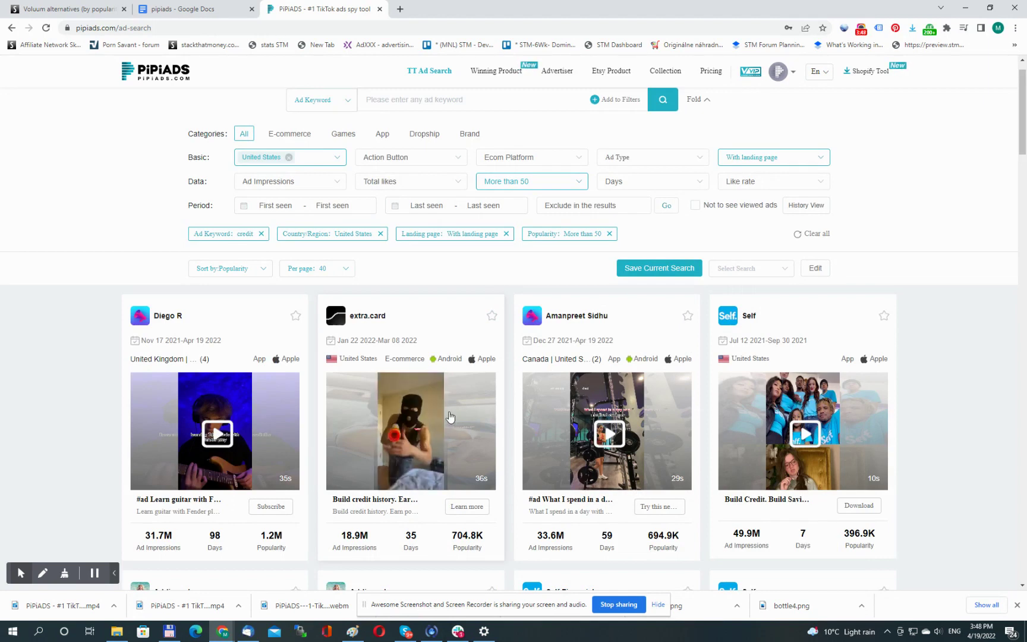
# Step: Open the extra.card ad's detail popup, pause its video, and follow its TikTok Url
pyautogui.click(408, 424)
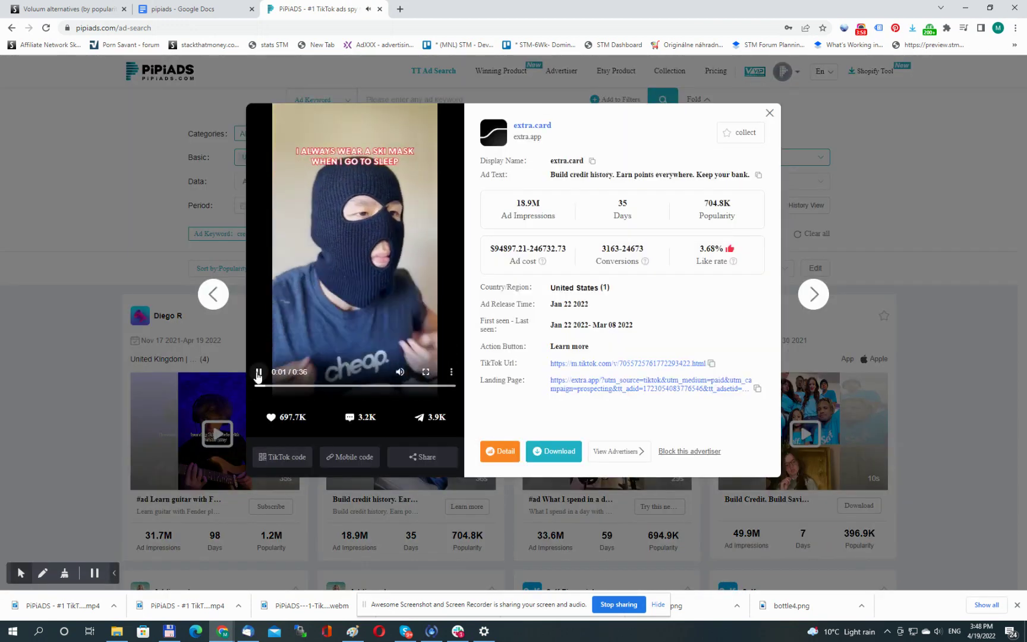
pyautogui.click(257, 374)
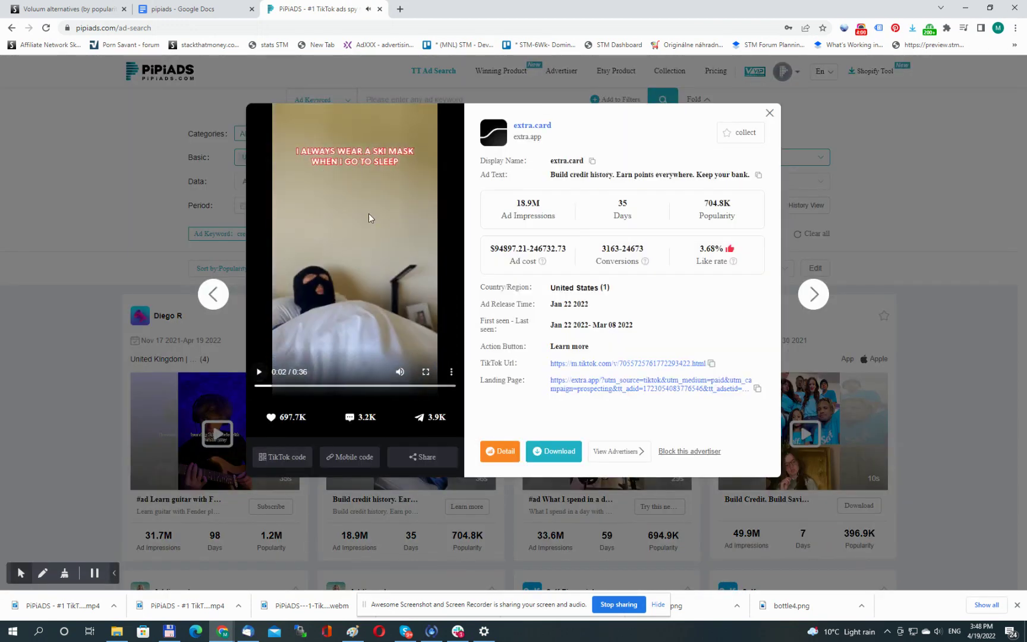
pyautogui.click(576, 364)
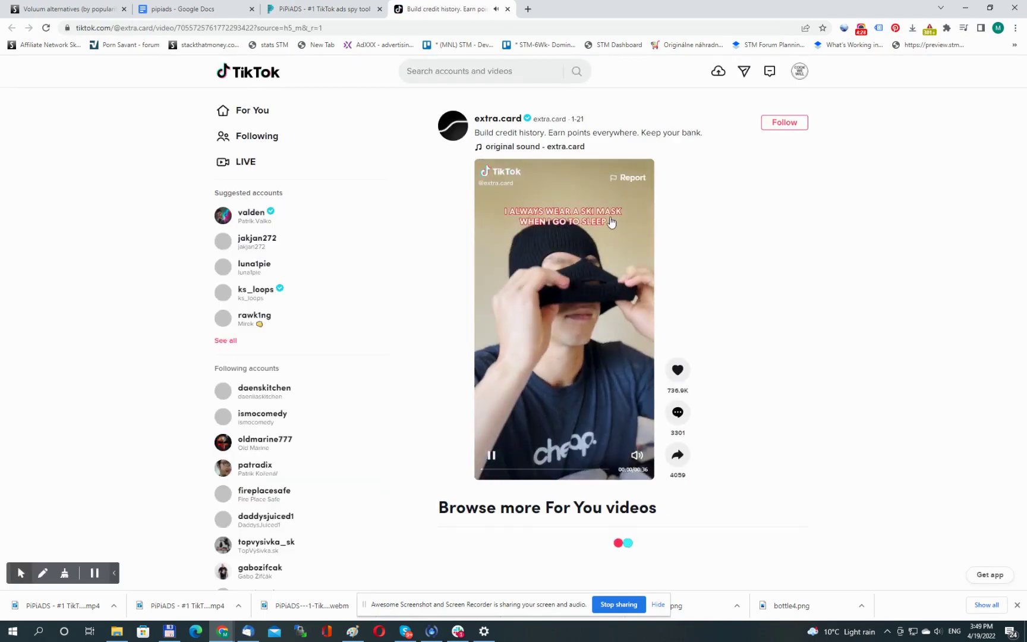
# Step: Open the extra.card video with its comments, pause it, and scroll the comments
pyautogui.click(553, 312)
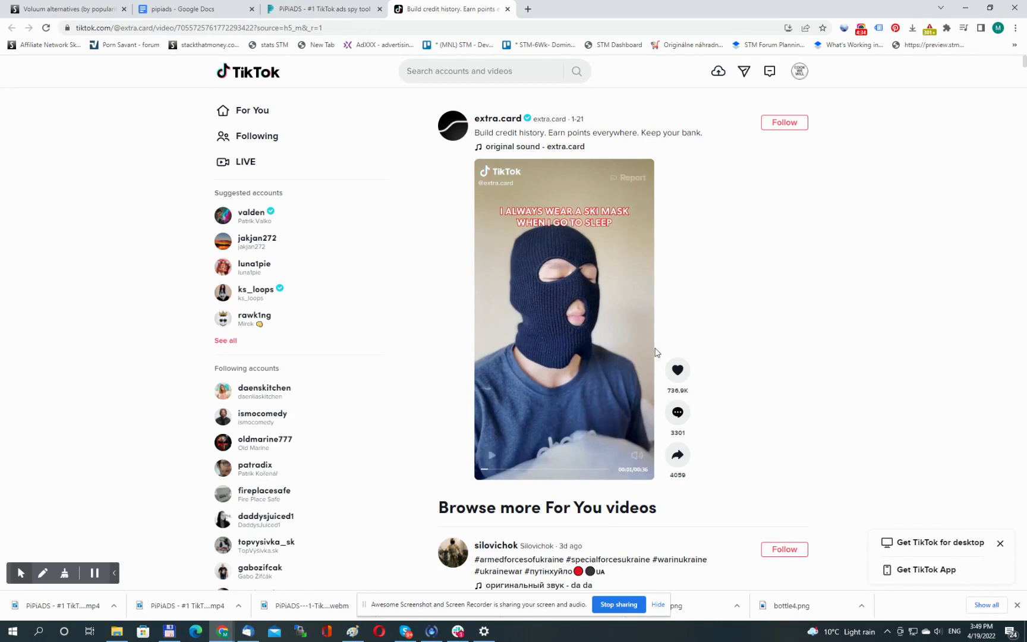
pyautogui.click(678, 416)
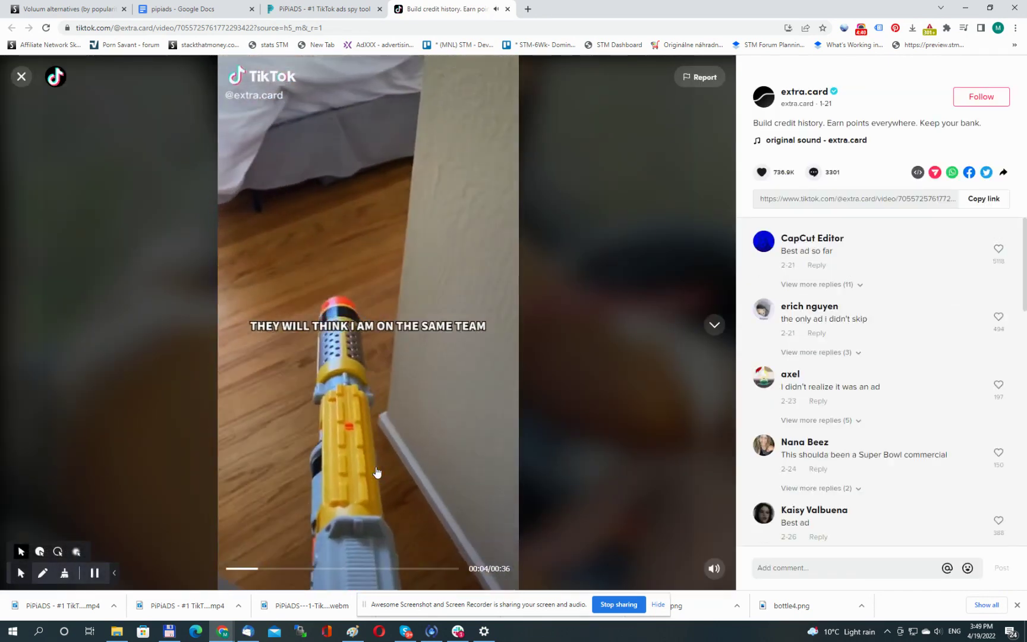
pyautogui.click(377, 474)
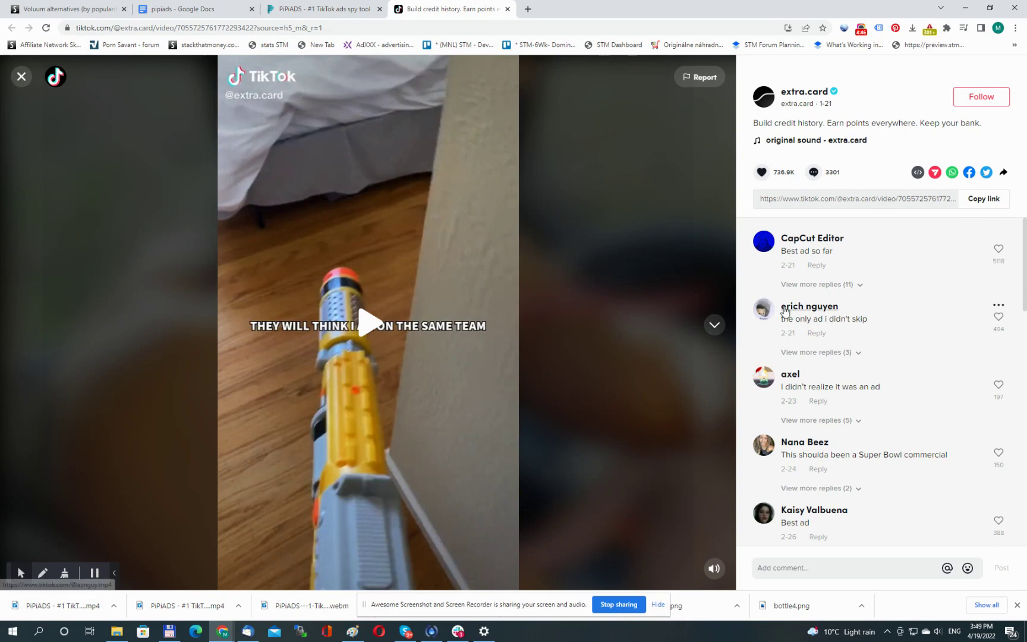
pyautogui.scroll(-5, 814, 303)
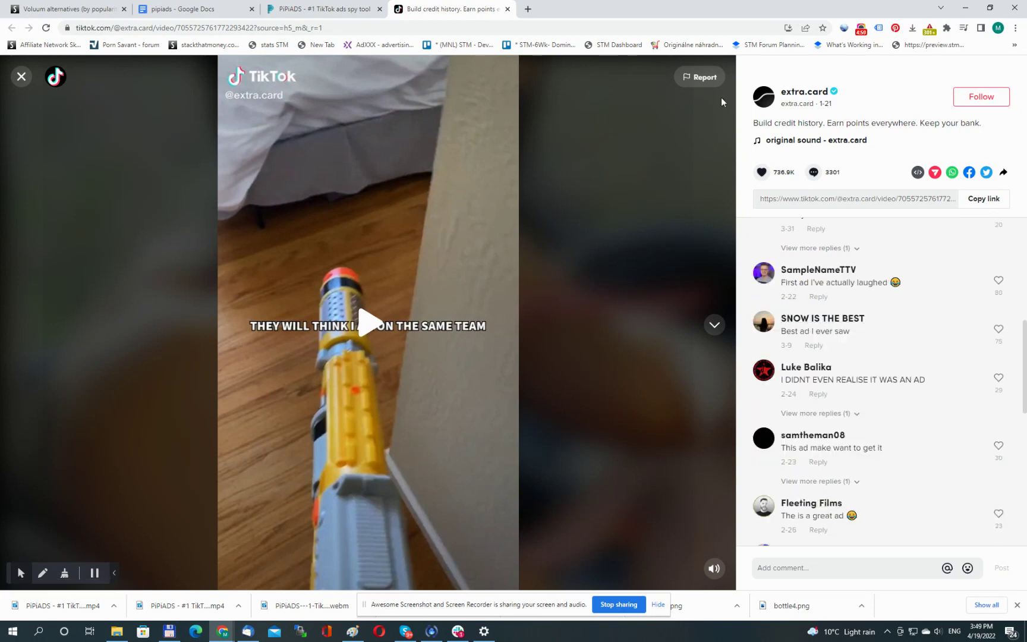
# Step: Scroll the extra.app landing page, then return to the extra.card ad details
pyautogui.click(326, 7)
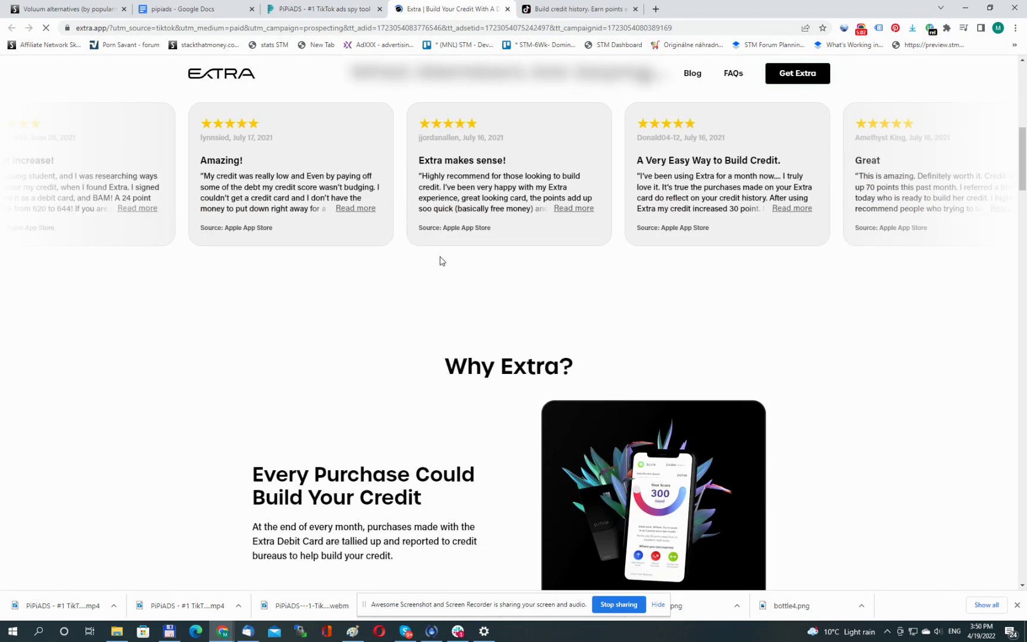
pyautogui.scroll(-5, 441, 261)
pyautogui.scroll(20, 440, 261)
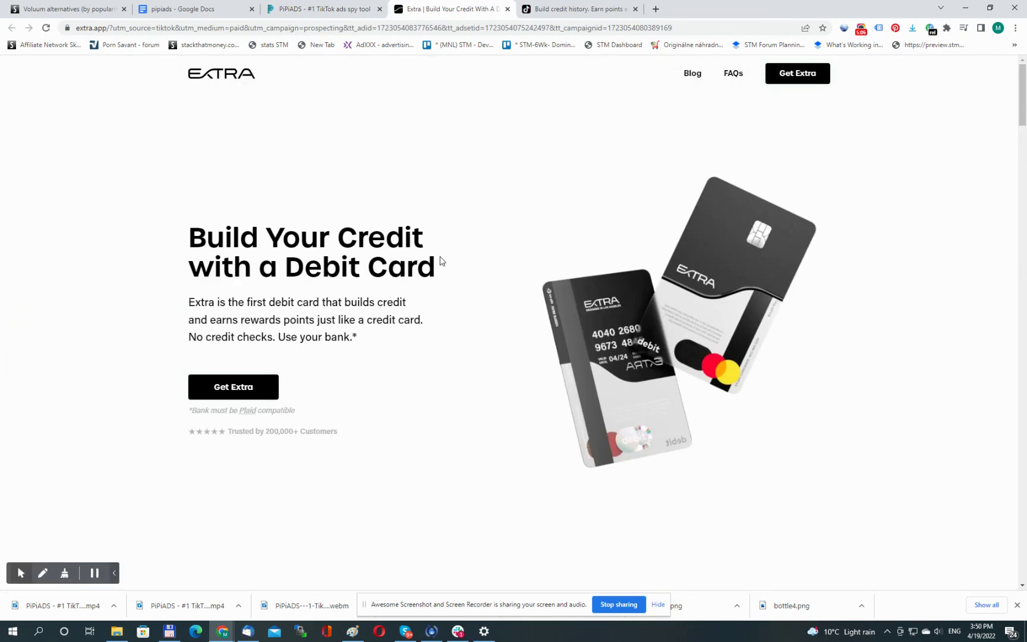
pyautogui.click(333, 7)
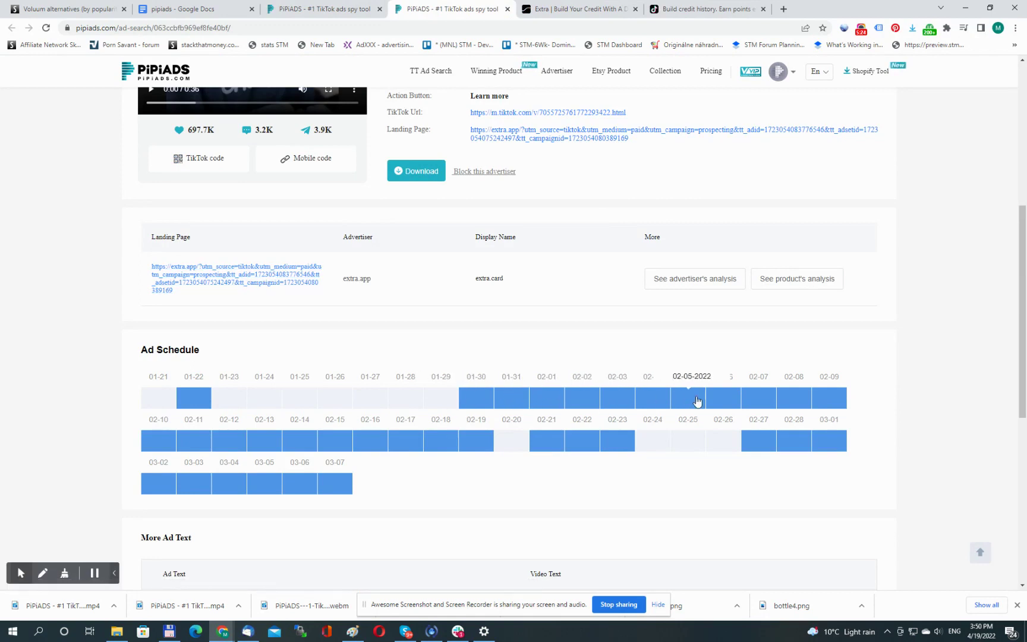
# Step: Review the extra.card analysis page (14 ads, 32.4M impressions over 115 days), then return to the search results tab
pyautogui.scroll(-6, 601, 267)
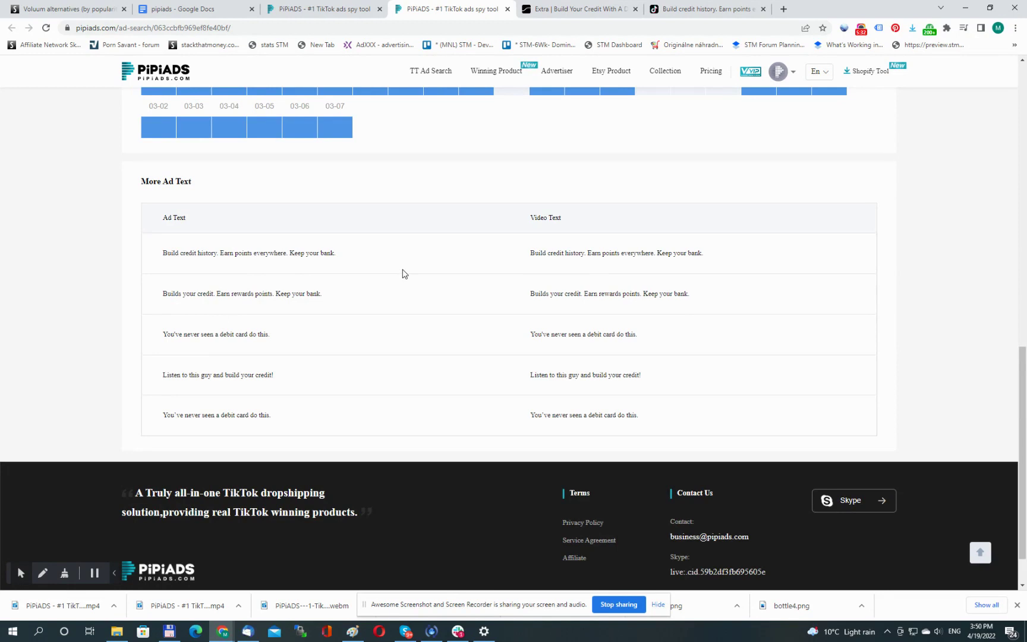
pyautogui.scroll(-1, 401, 273)
pyautogui.scroll(15, 427, 227)
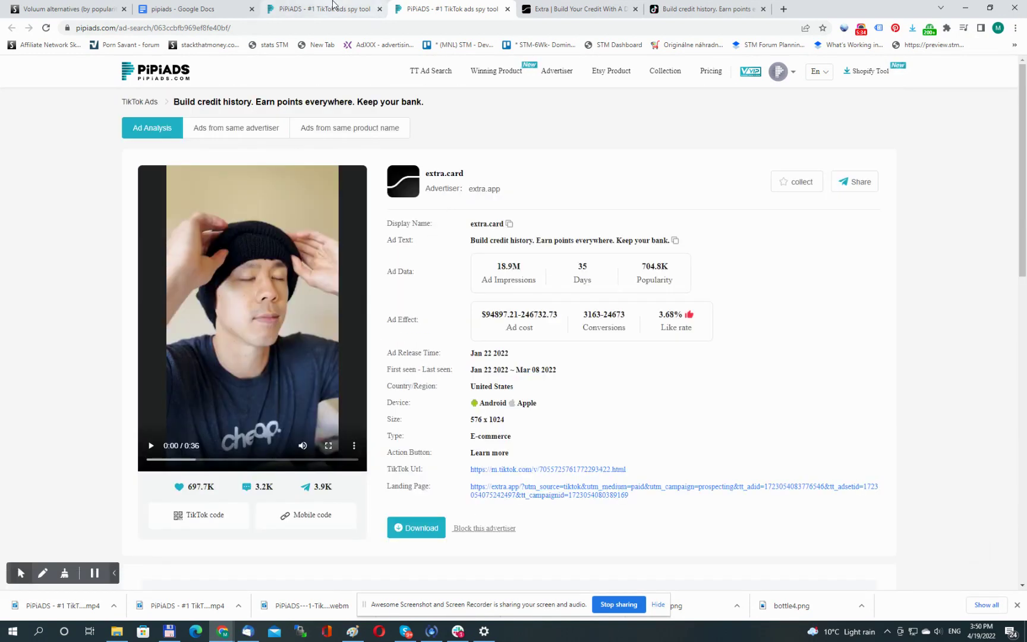
pyautogui.hotkey('ctrl', 'shift', 'Tab')
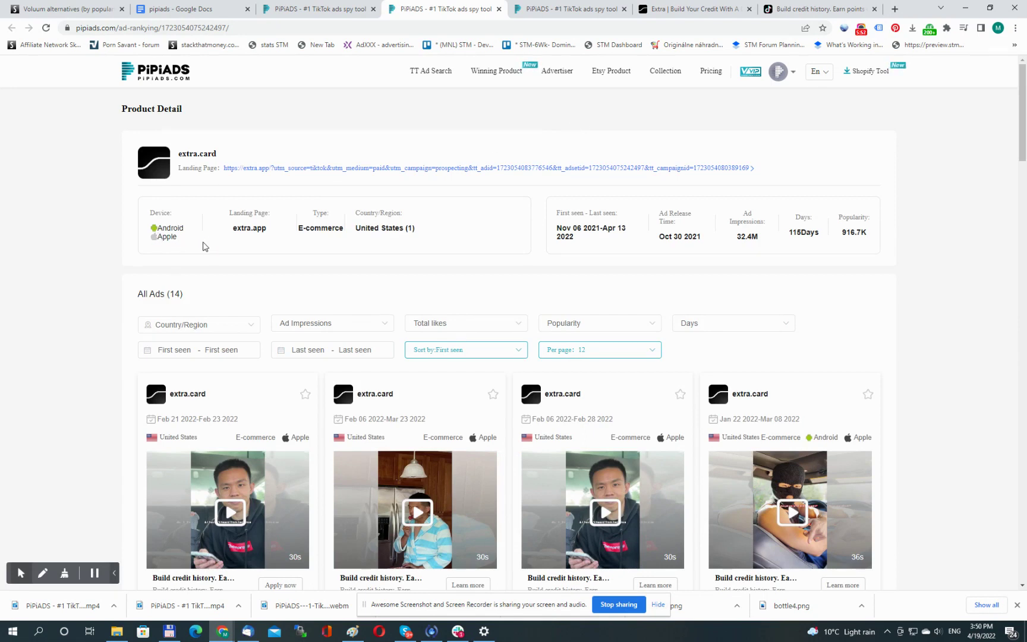
# Step: Review extra.card's 14 ads, effectiveness chart, table and schedule, running Nov 06 2021 to Apr 13 2022
pyautogui.scroll(-3, 364, 266)
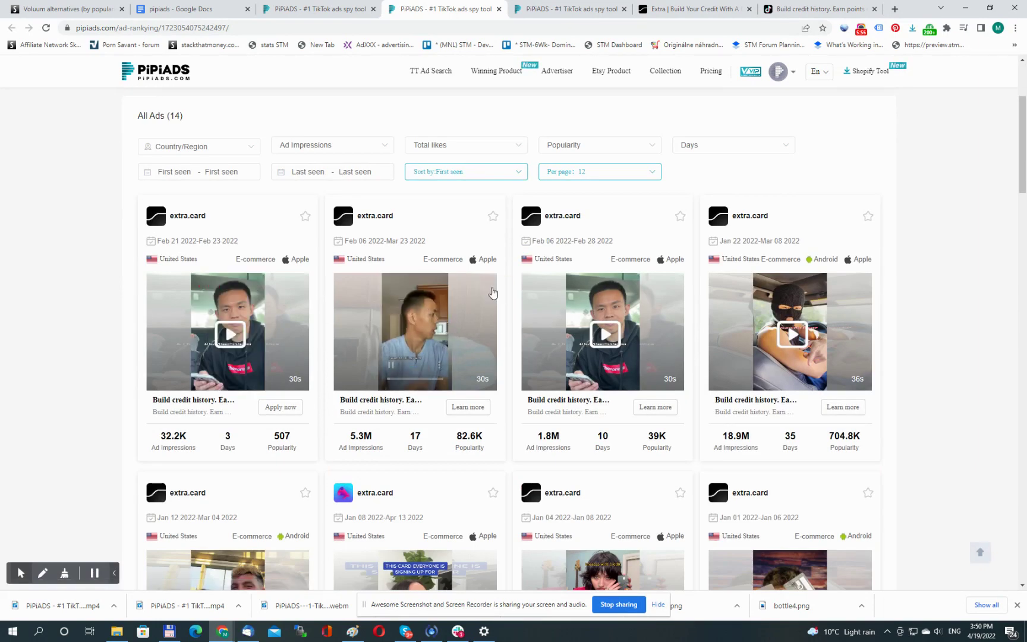
pyautogui.scroll(-3, 509, 269)
pyautogui.scroll(-9, 511, 271)
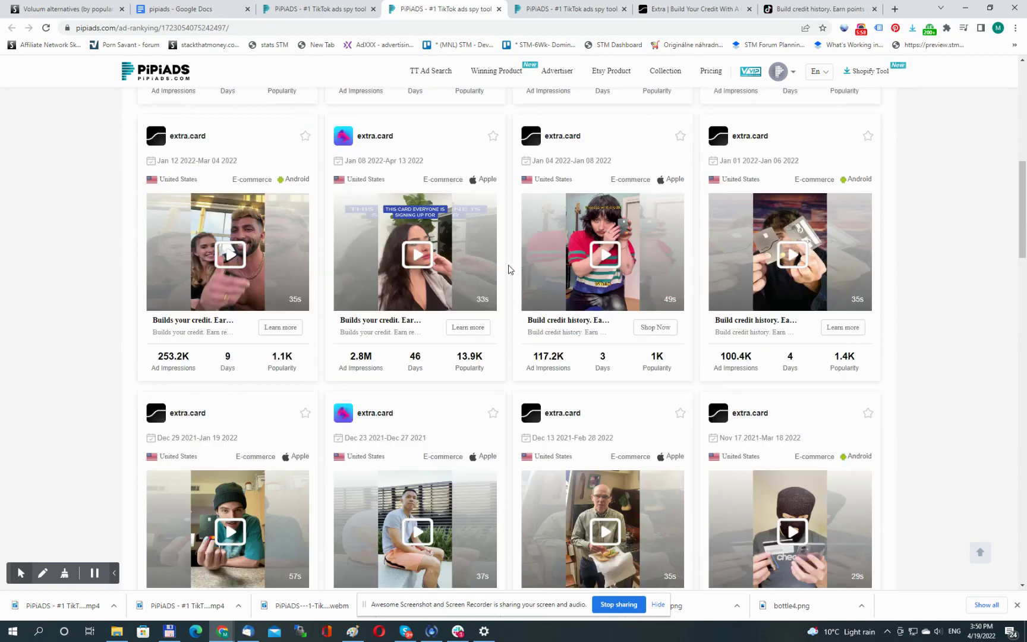
pyautogui.scroll(-3, 600, 333)
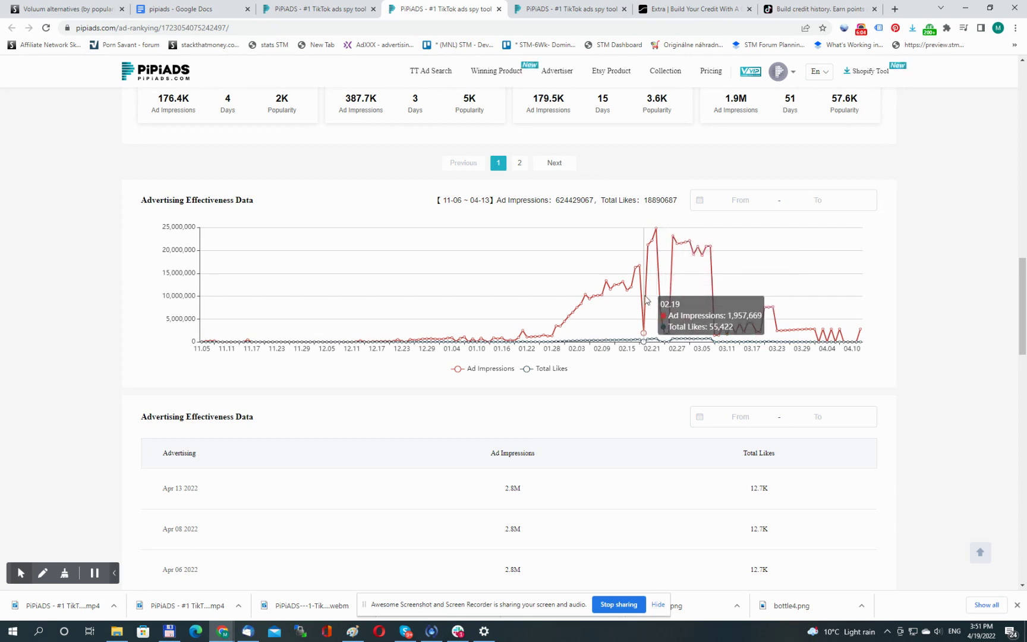
pyautogui.scroll(-6, 612, 356)
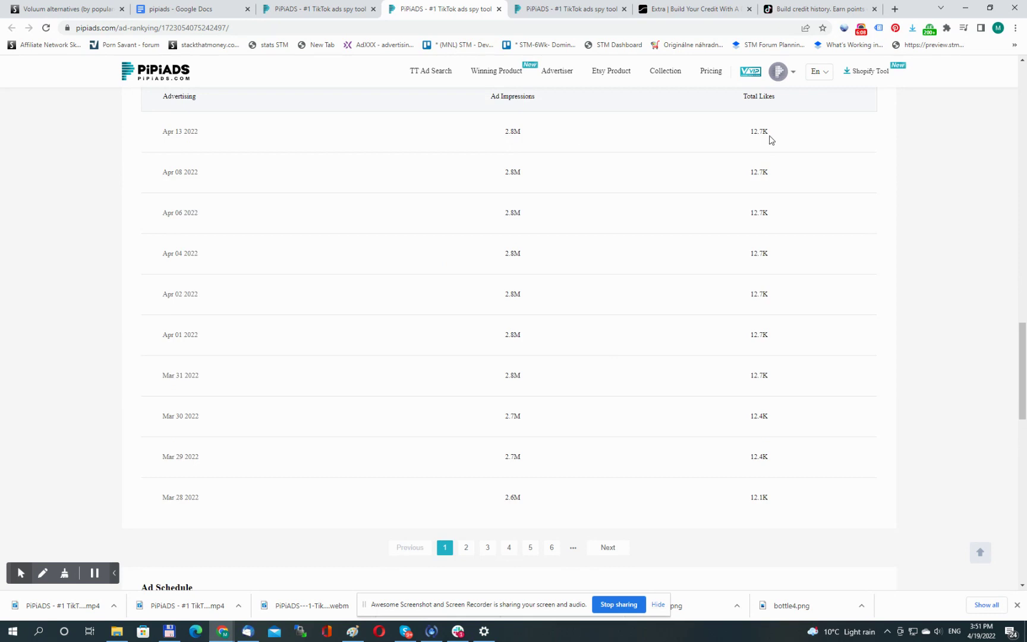
pyautogui.scroll(-9, 747, 241)
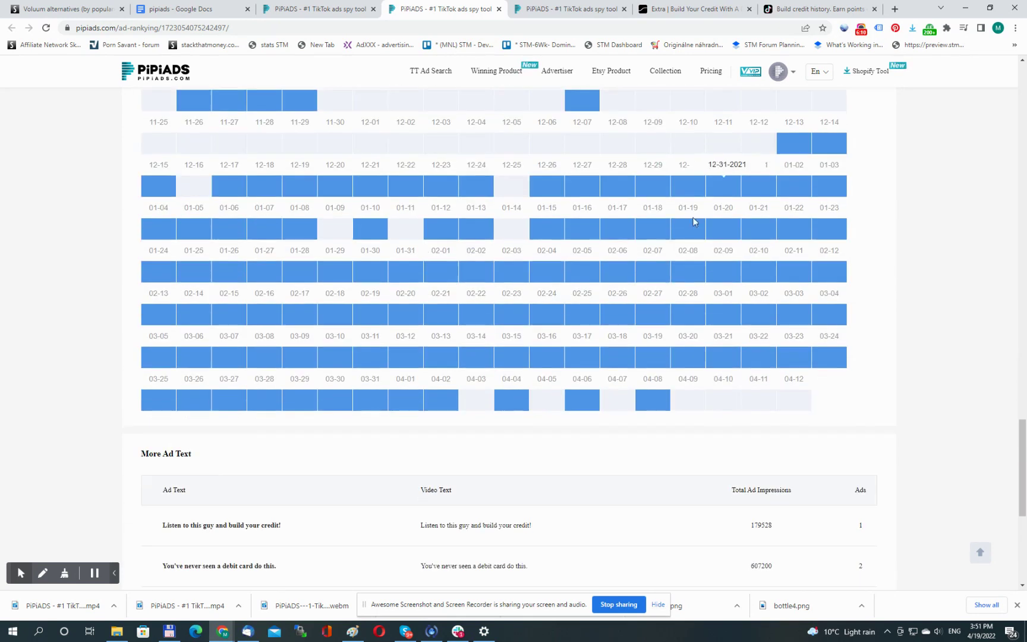
pyautogui.scroll(-6, 693, 221)
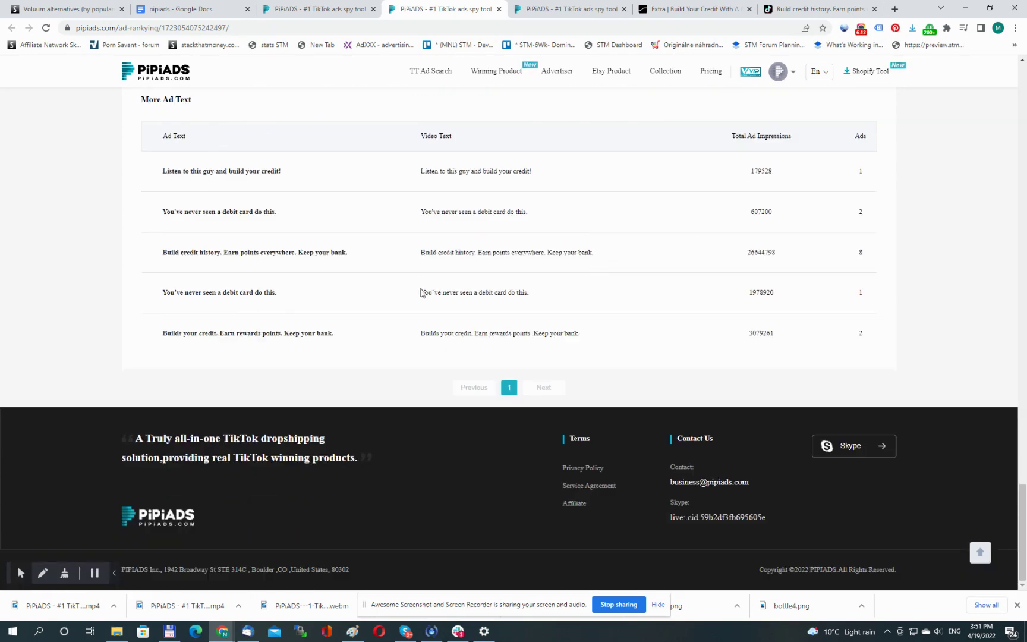
pyautogui.scroll(20, 351, 277)
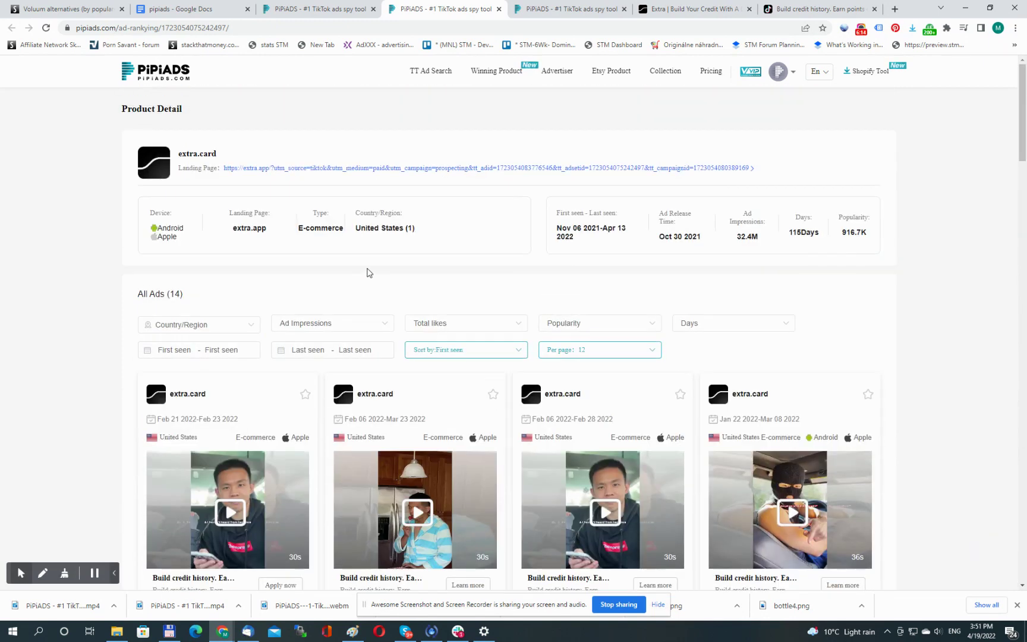
# Step: Close the extra.card product detail tab to return to the ski-mask ad's details (18.9M impressions)
pyautogui.click(498, 9)
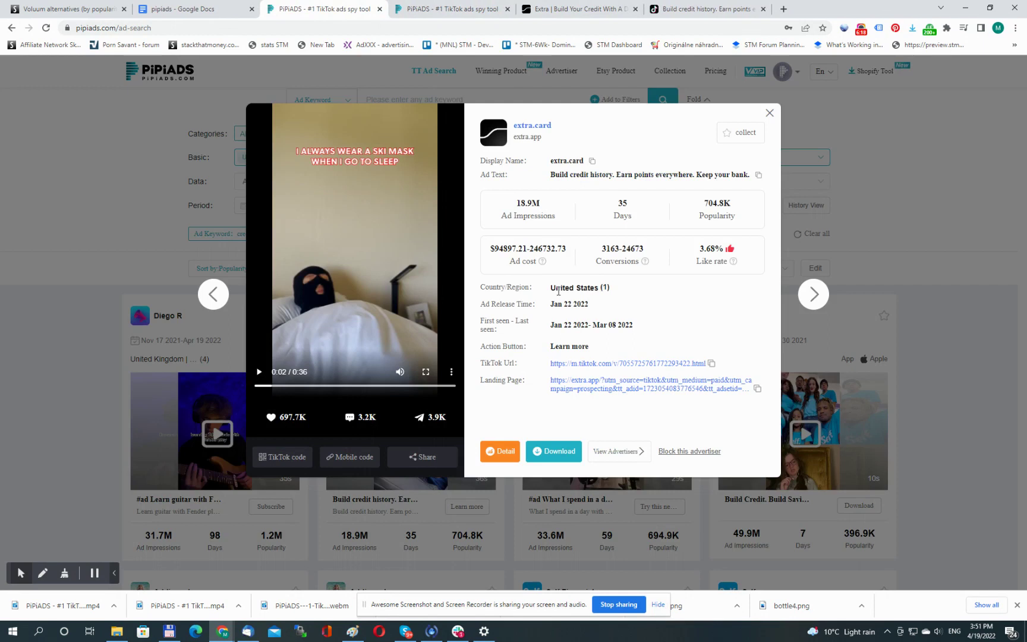